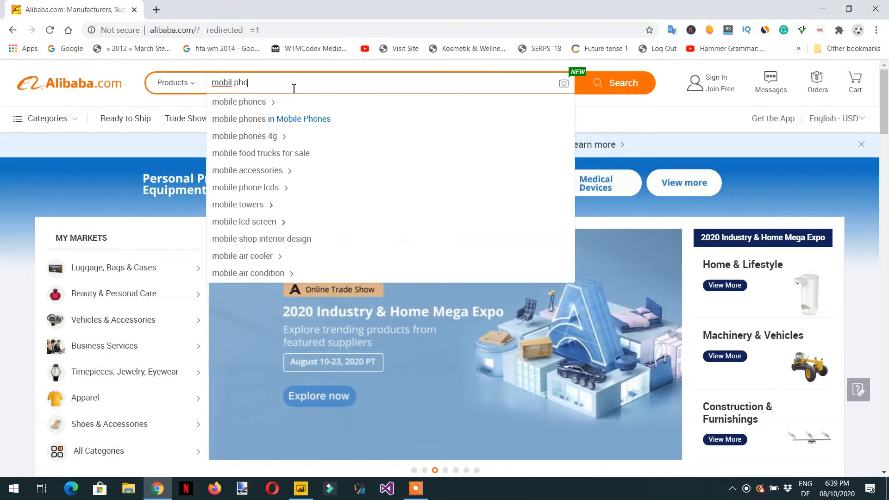
Step: Search Alibaba products for "mobile phones"
key("BackSpace")
key("BackSpace")
type("e phones")
key("Return")
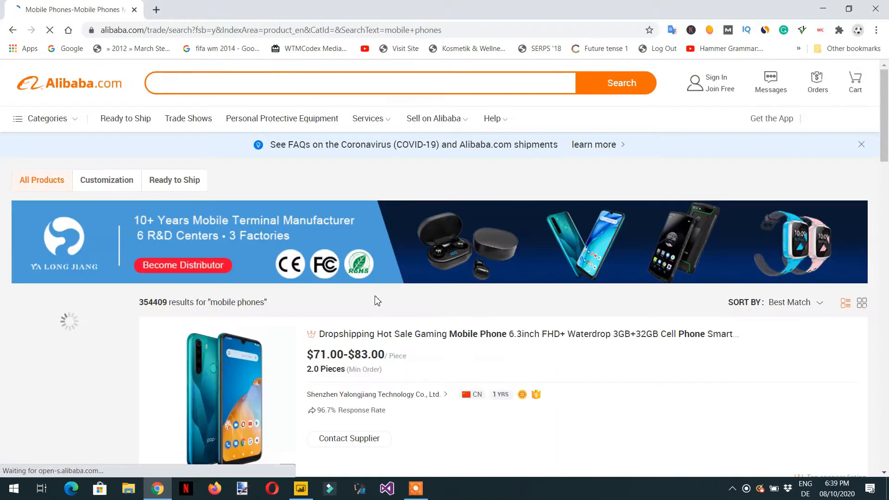
Step: Look through the first product listings and filters in the mobile phone search results
scroll(378, 302, "down", 6)
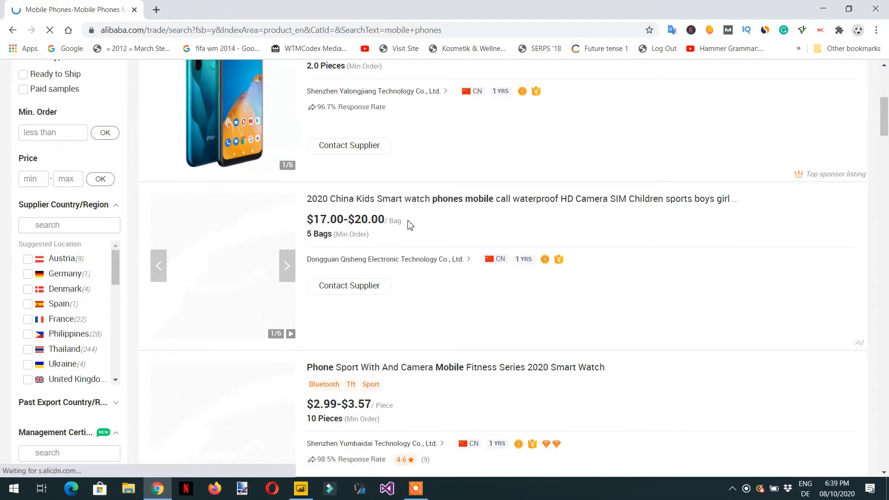
scroll(409, 227, "down", 11)
scroll(410, 231, "up", 2)
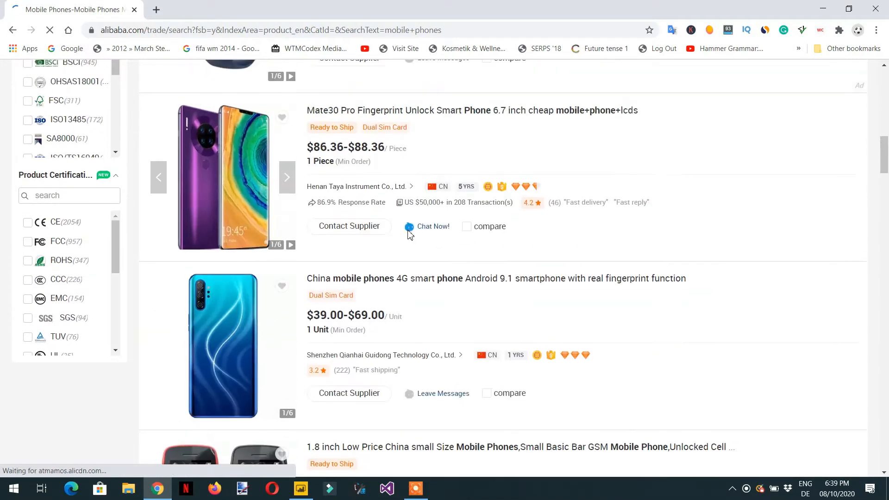
scroll(410, 232, "up", 7)
scroll(367, 204, "up", 8)
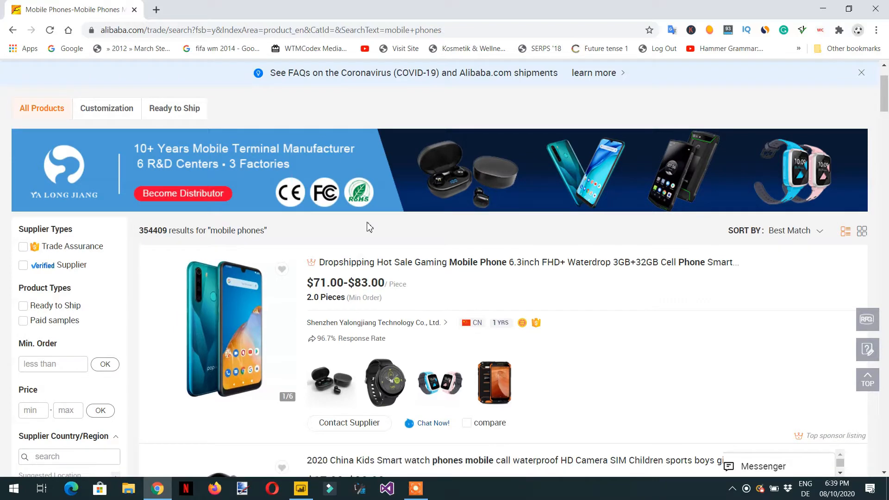
scroll(369, 227, "up", 2)
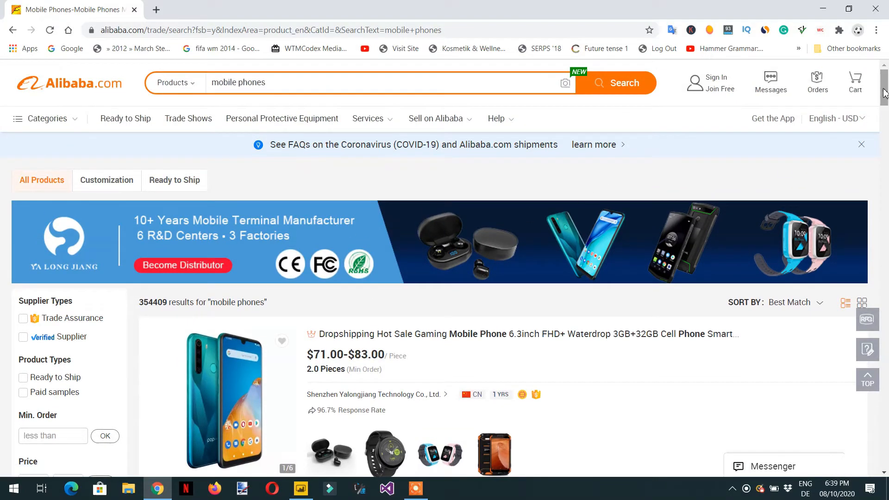
Step: Examine the end of the results page and locate the Related Searches row below the product listings
left_click_drag(885, 92, 887, 490)
scroll(767, 352, "down", 6)
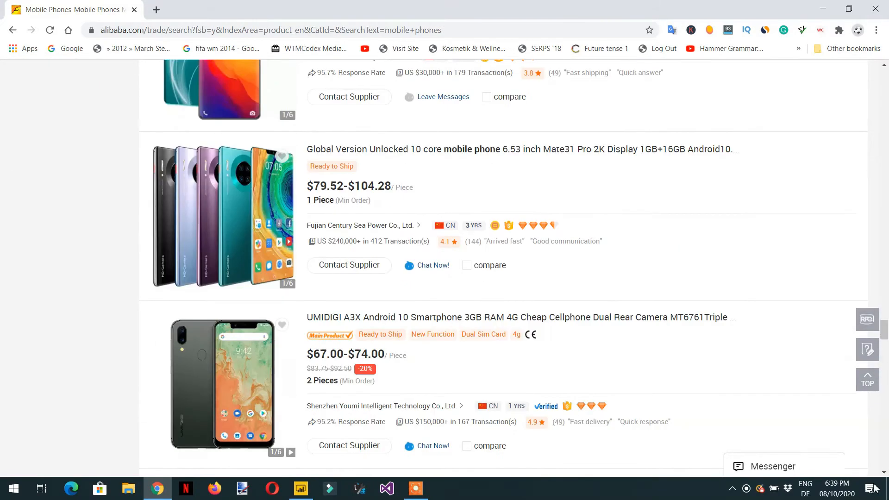
scroll(767, 352, "down", 7)
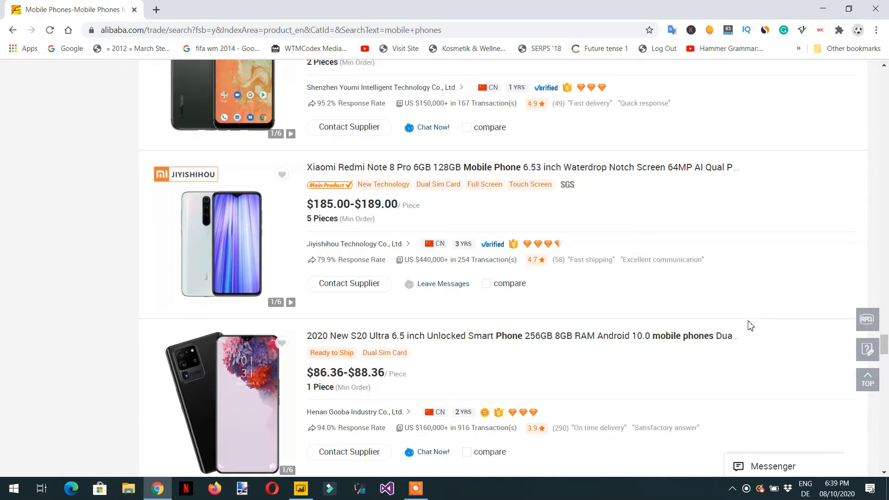
scroll(606, 197, "down", 10)
scroll(606, 197, "down", 18)
scroll(604, 197, "up", 6)
scroll(603, 198, "up", 1)
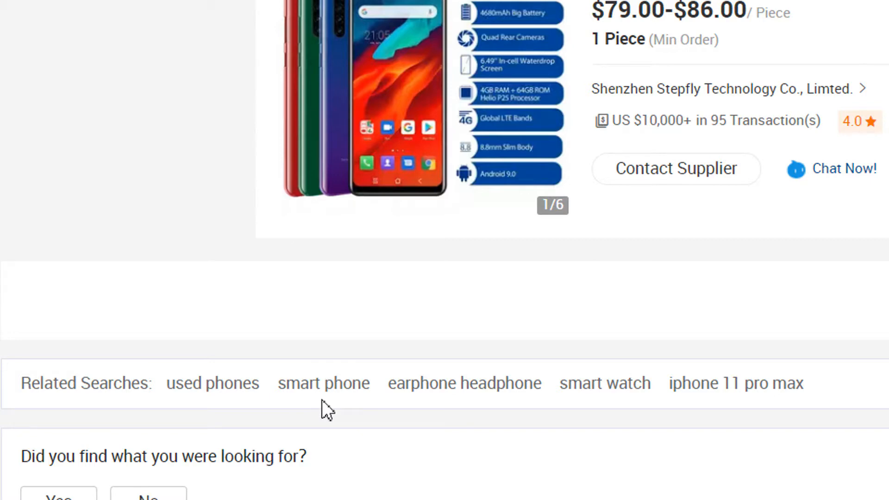
scroll(323, 406, "down", 1)
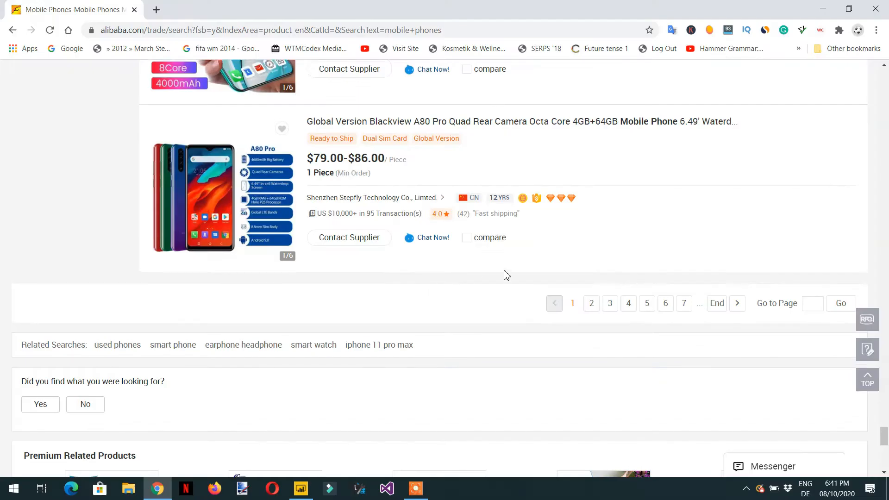
scroll(499, 278, "up", 10)
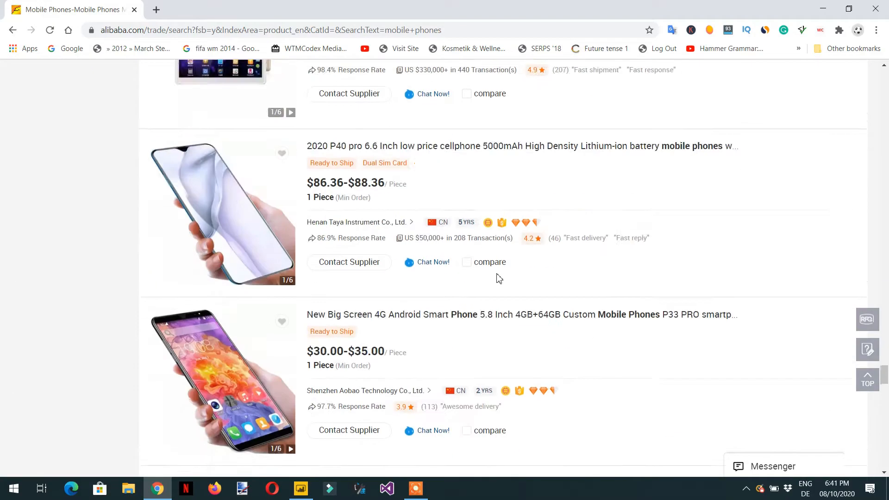
scroll(500, 277, "up", 5)
left_click_drag(883, 366, 870, 437)
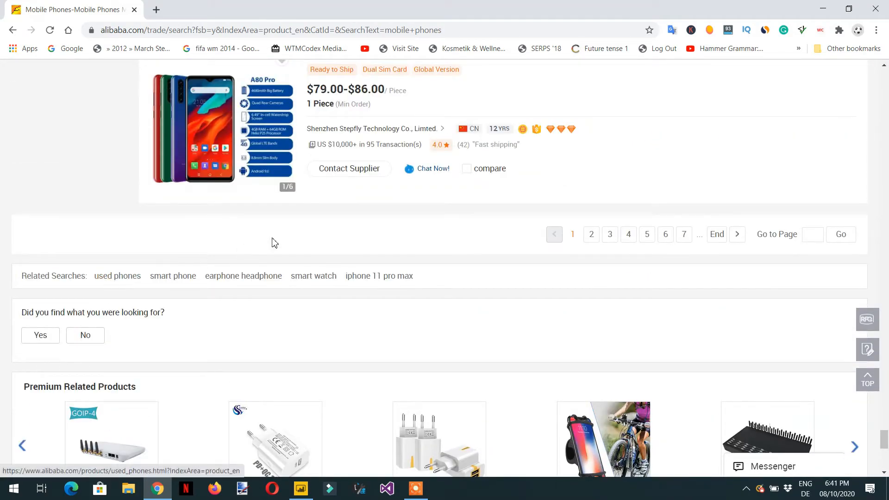
scroll(318, 220, "up", 3)
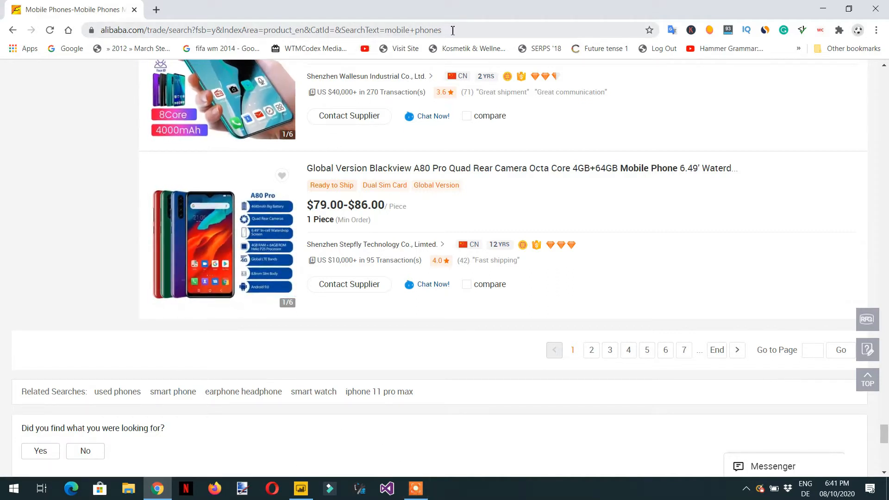
Step: Copy the full web address of the mobile phones search results page
left_click_drag(456, 32, 111, 48)
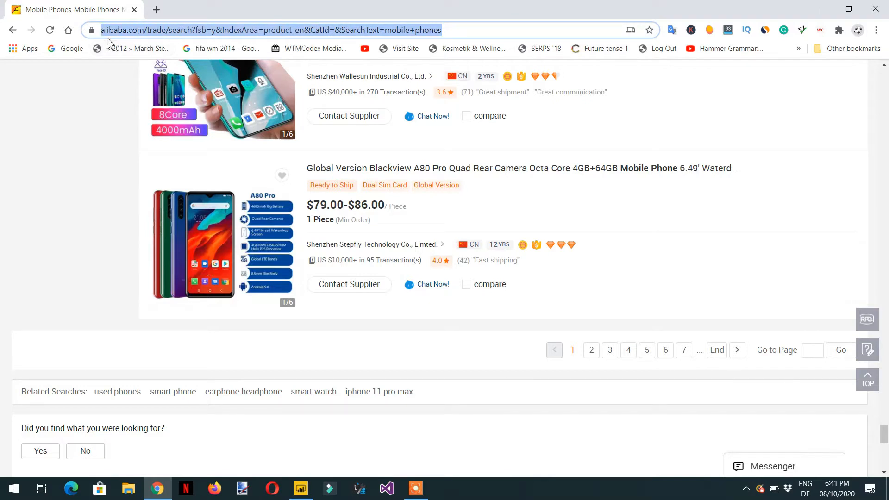
right_click(138, 36)
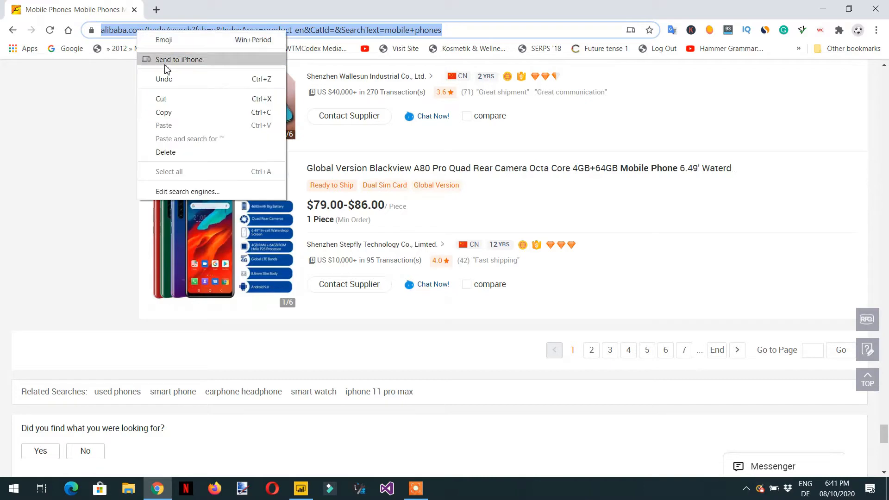
left_click(178, 109)
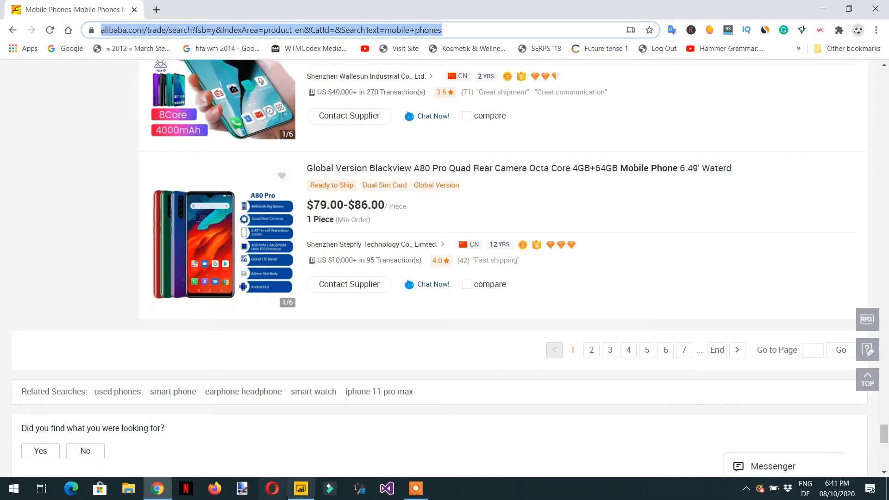
Step: Switch to Power BI Desktop and connect to a Web data source using the copied Alibaba search address
left_click(300, 491)
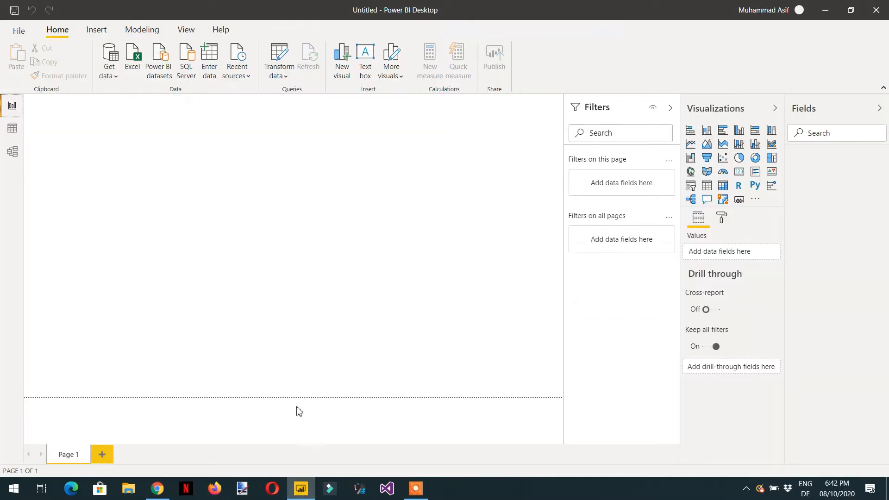
left_click(116, 78)
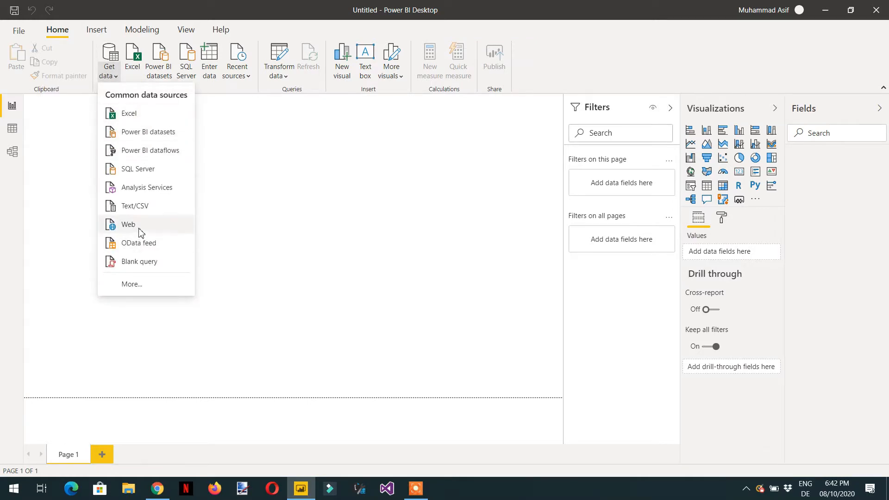
left_click(142, 226)
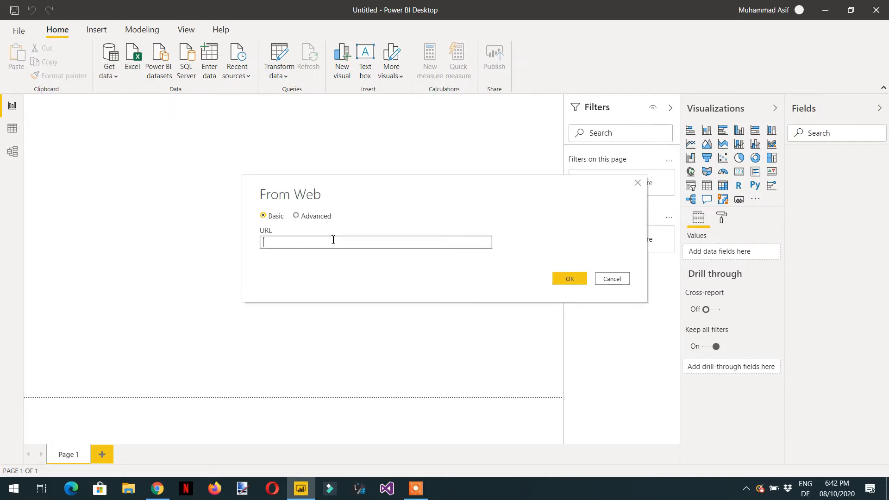
key("ctrl+v")
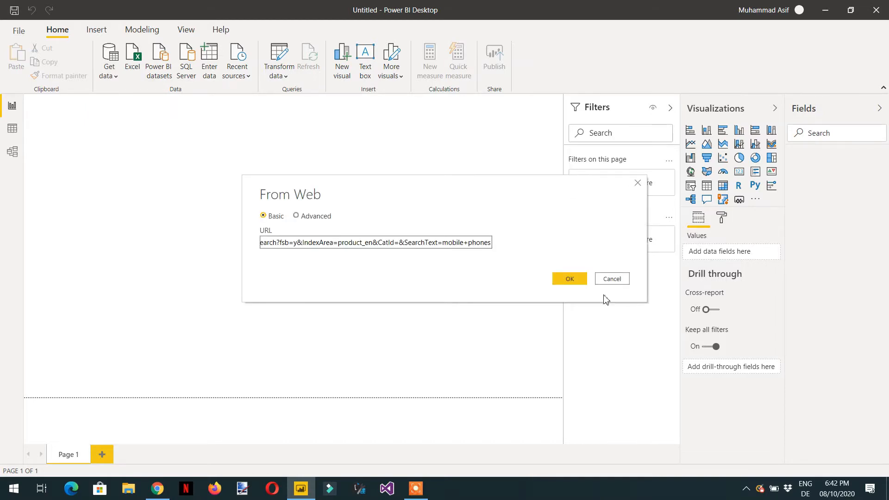
left_click(570, 278)
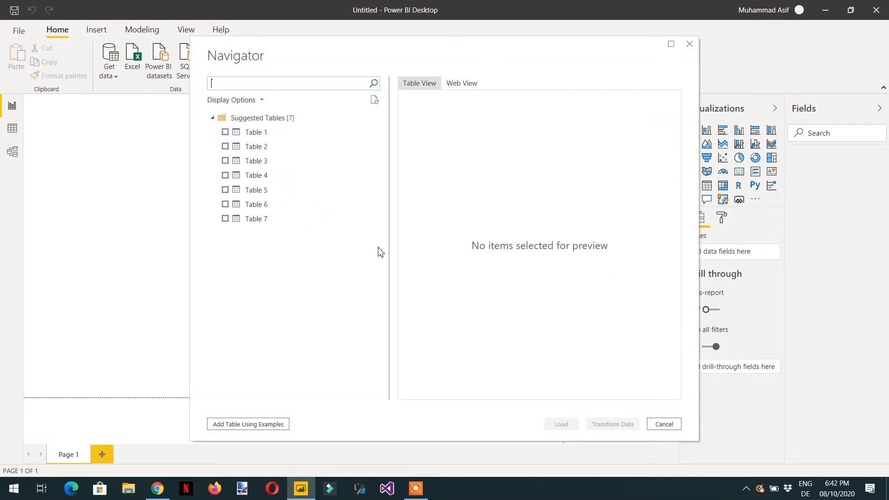
Step: Preview the suggested tables in the Navigator one after another to check which data each contains
left_click(259, 223)
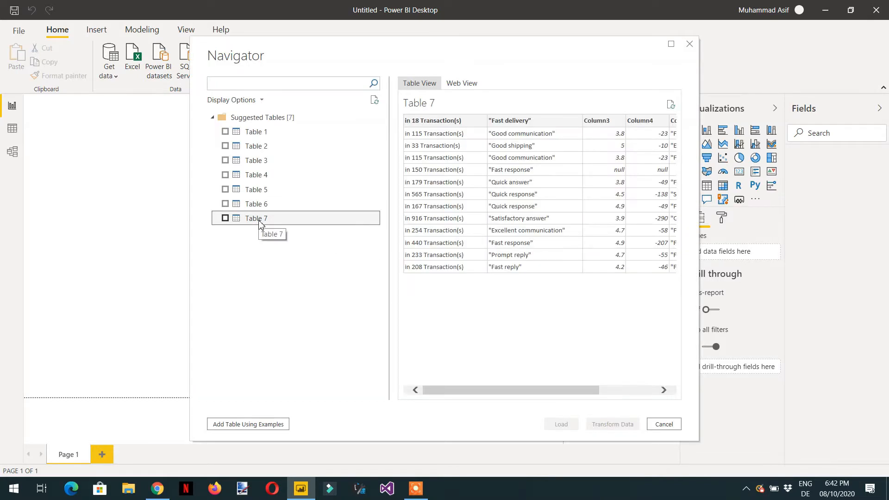
left_click(262, 207)
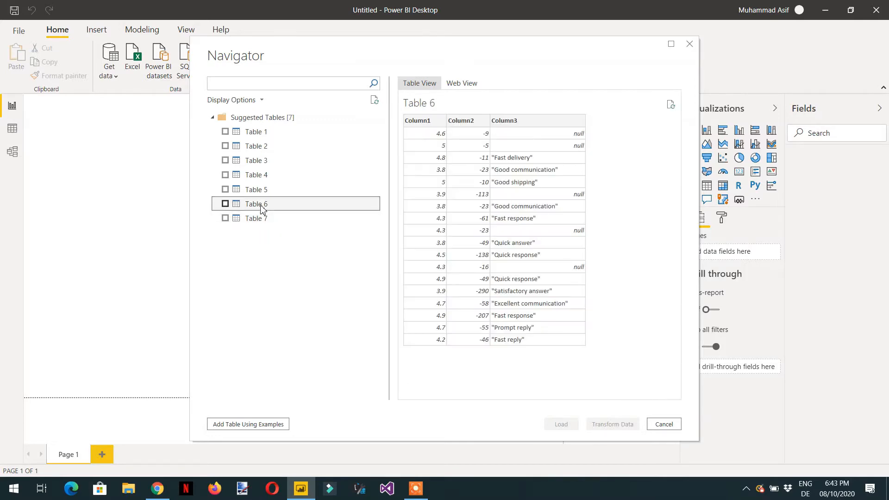
left_click(260, 193)
left_click(264, 177)
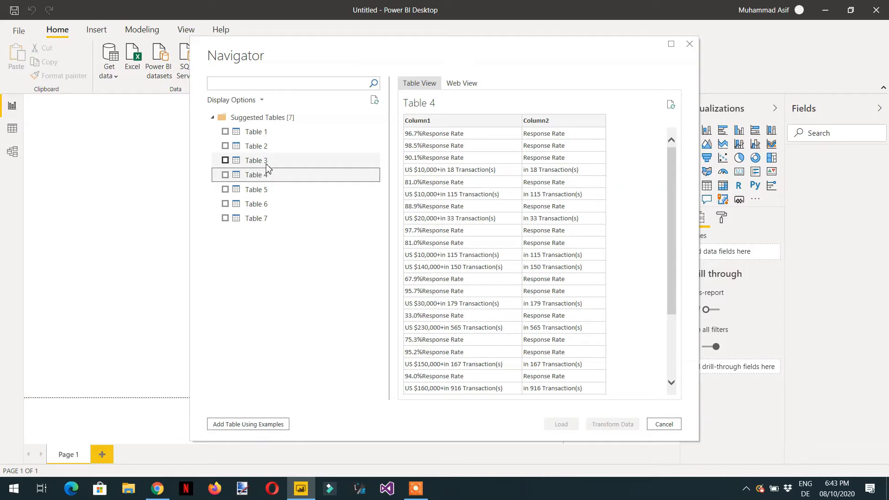
left_click(267, 160)
left_click(266, 146)
left_click(265, 135)
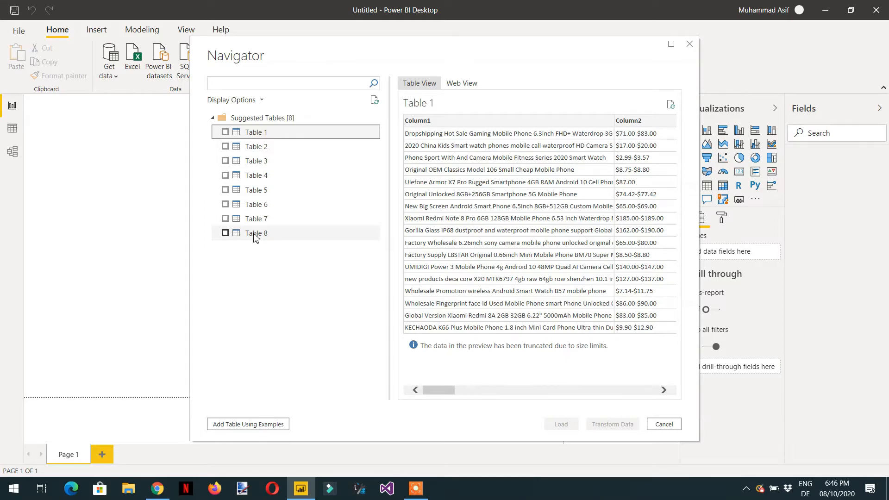
left_click(254, 237)
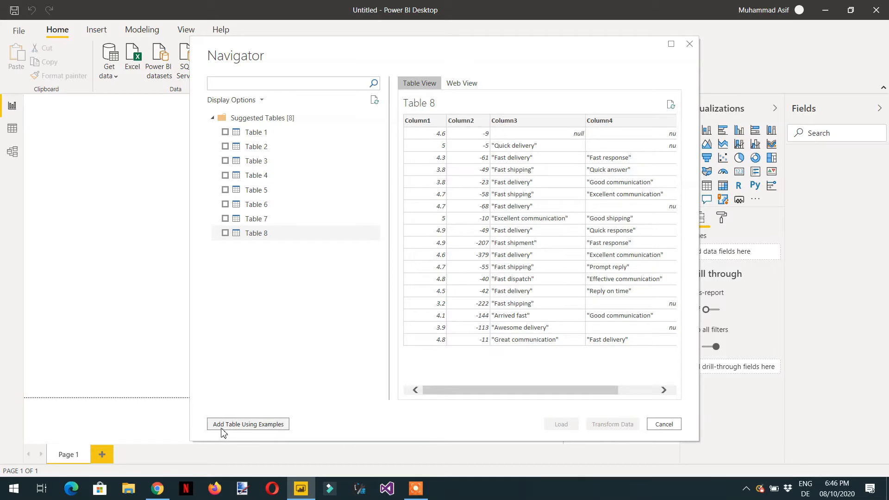
Step: Start adding a table using examples and enter the related search "used phones" as the first example in Column1
left_click(257, 426)
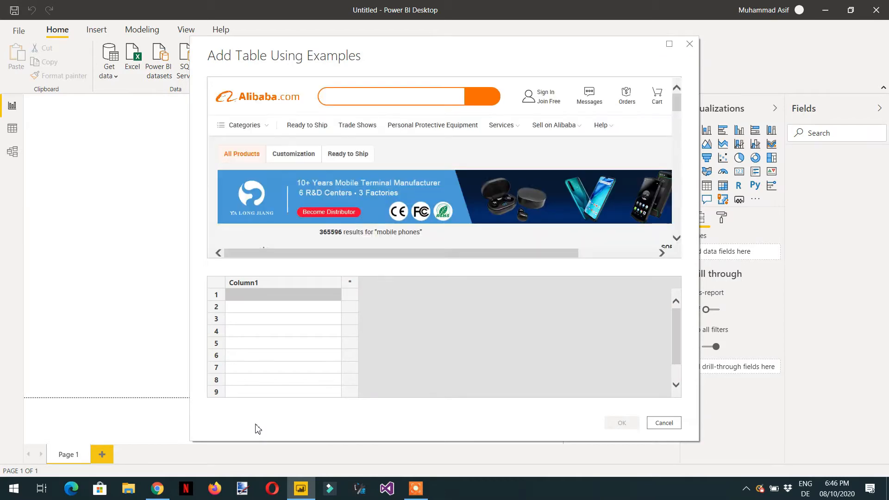
scroll(532, 182, "down", 5)
scroll(532, 182, "down", 10)
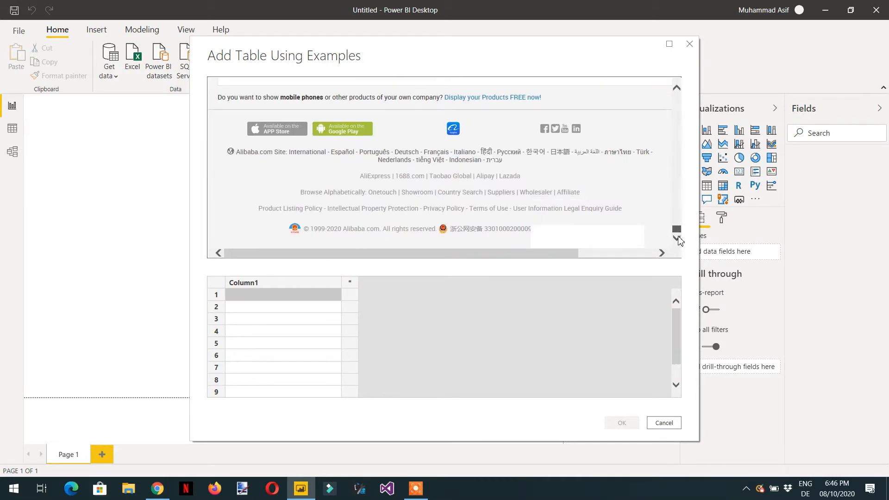
scroll(538, 198, "up", 3)
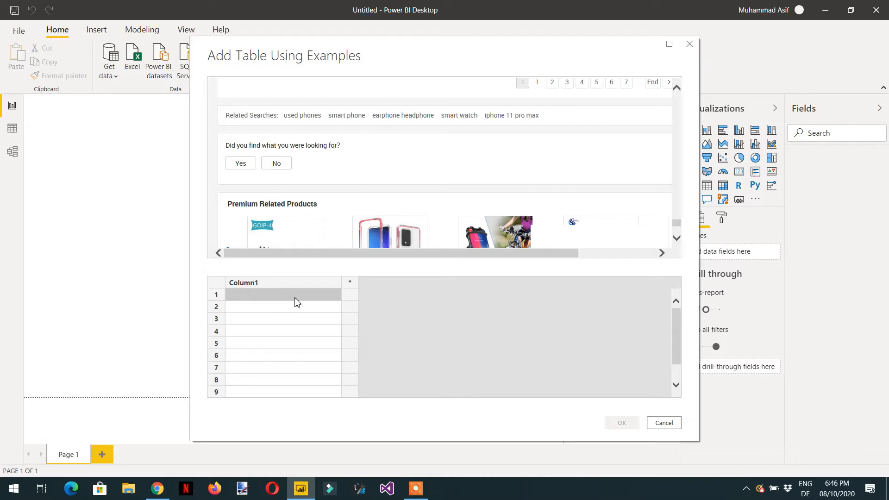
type("U")
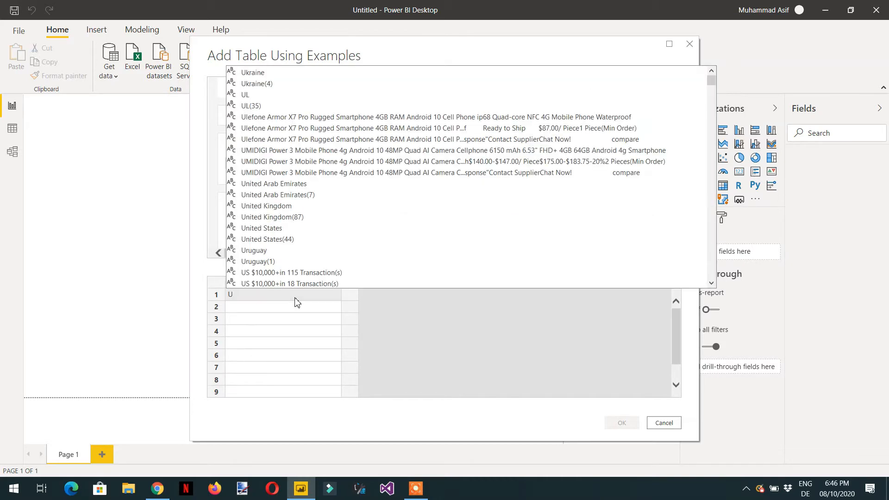
type("sed")
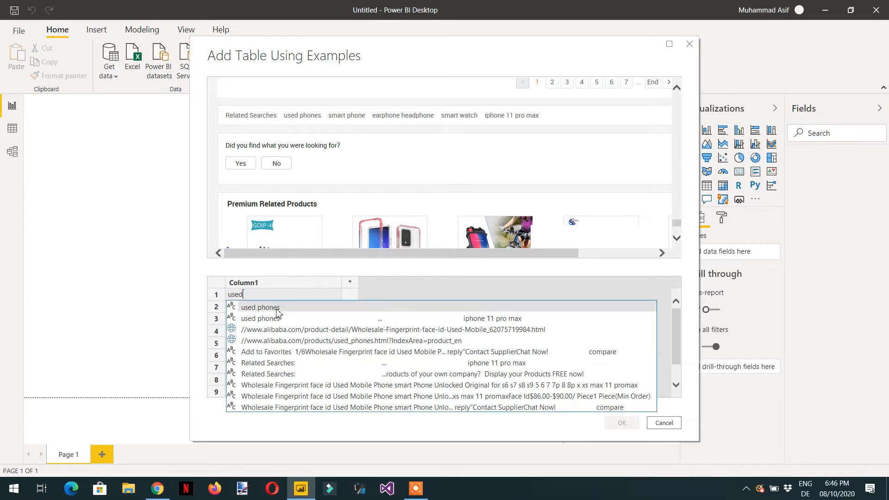
left_click(277, 308)
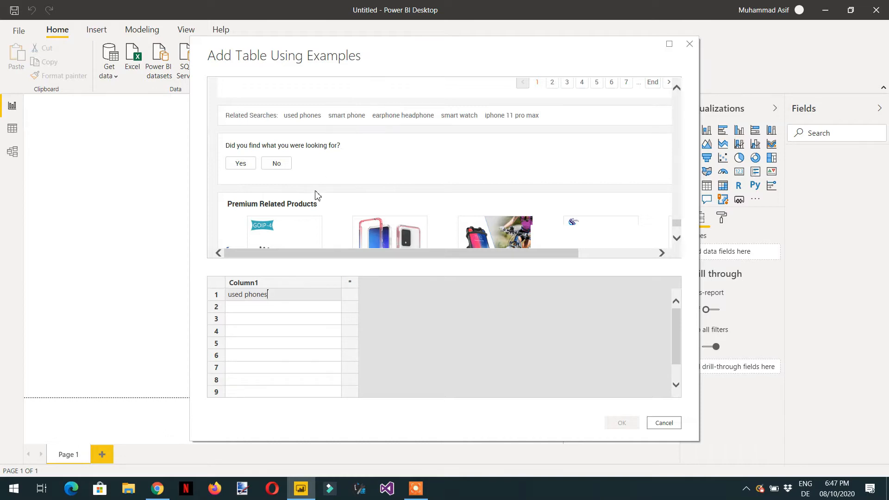
Step: Enter "smart phone" as the second example in Column1 and check the rows suggested below it
left_click(274, 307)
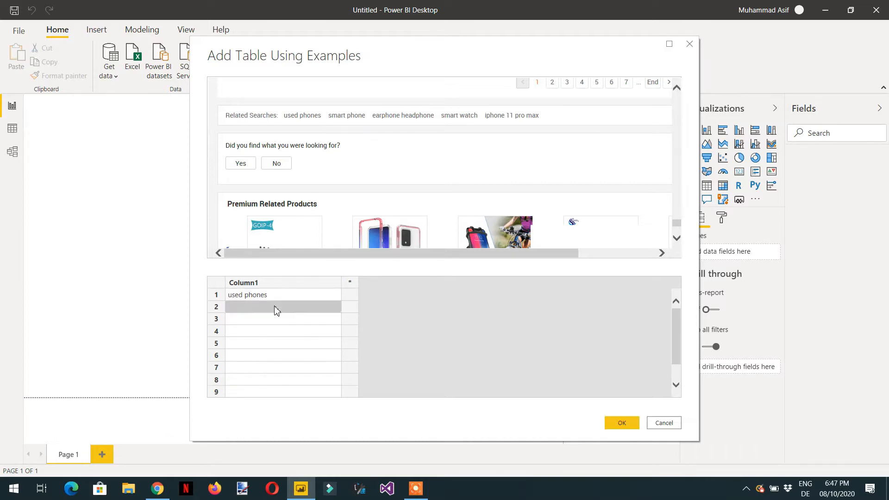
type("smart")
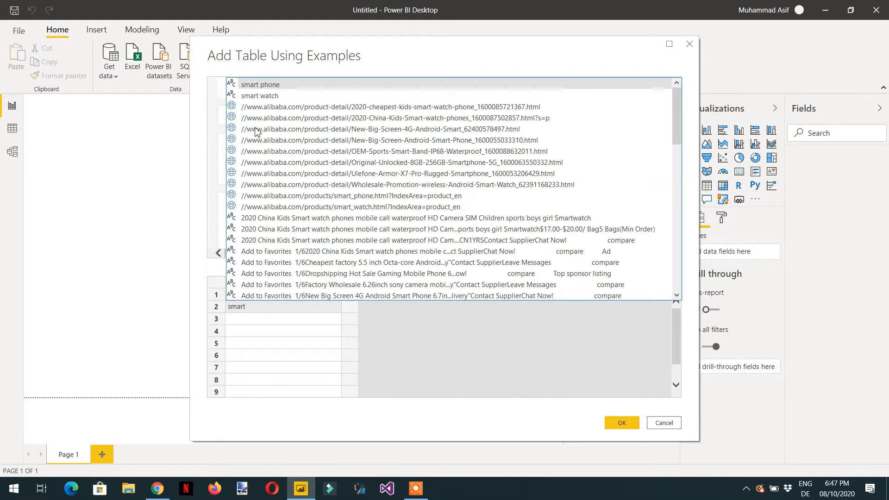
left_click(278, 85)
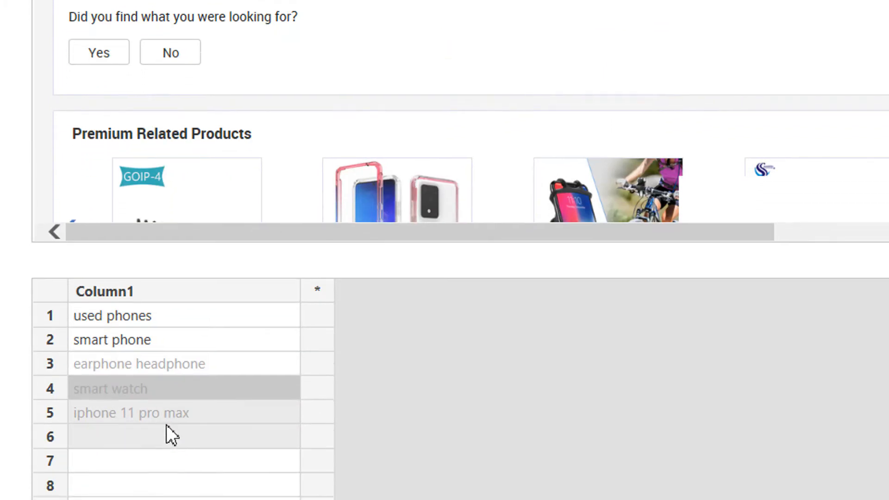
left_click_drag(166, 424, 163, 84)
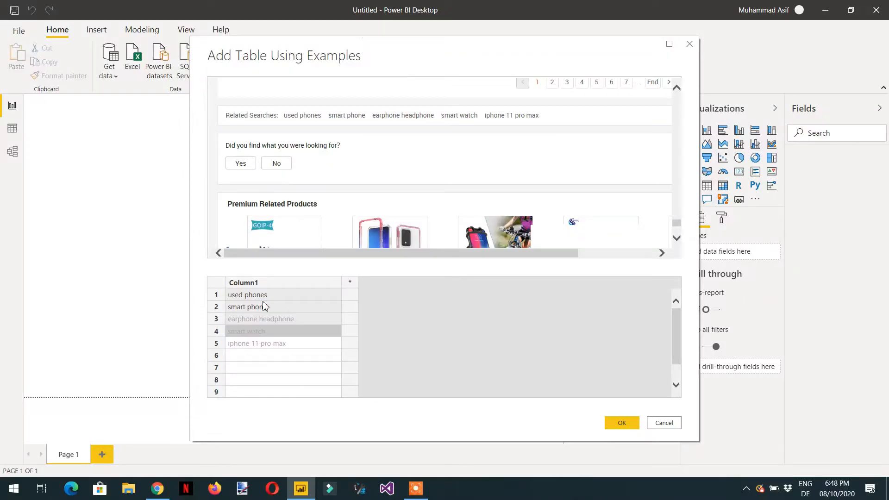
Step: Rename Column1 of the example table as "Related Products", accept the table, and load it into the report
double_click(269, 288)
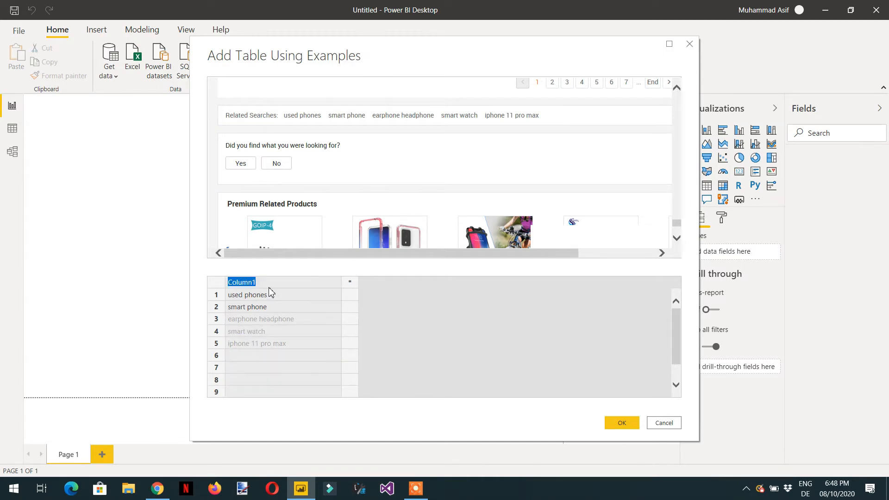
type("Related Products")
left_click(617, 427)
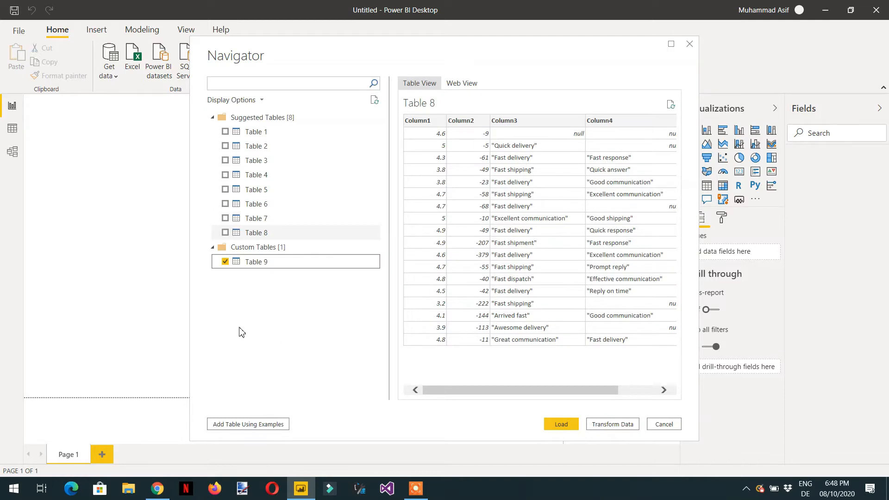
left_click(554, 428)
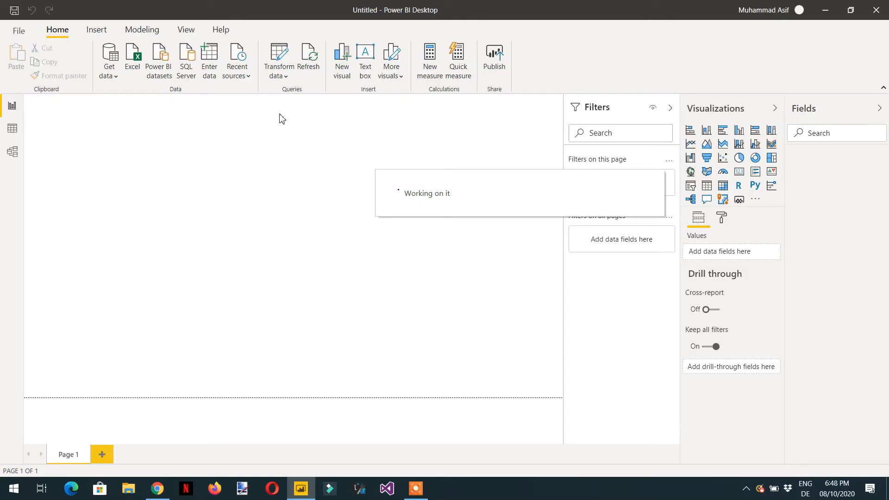
Step: Open the loaded data for transformation in Power Query Editor and rename the Table 9 query as Products
left_click(286, 75)
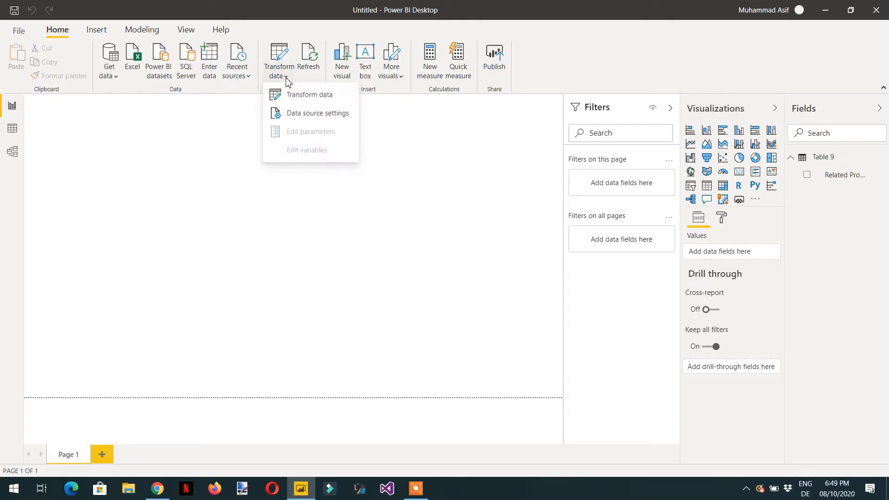
left_click(295, 96)
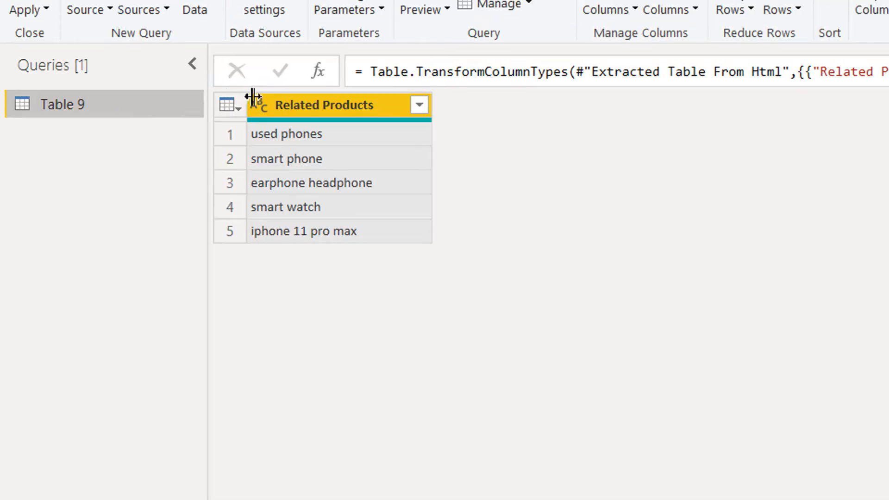
left_click(696, 151)
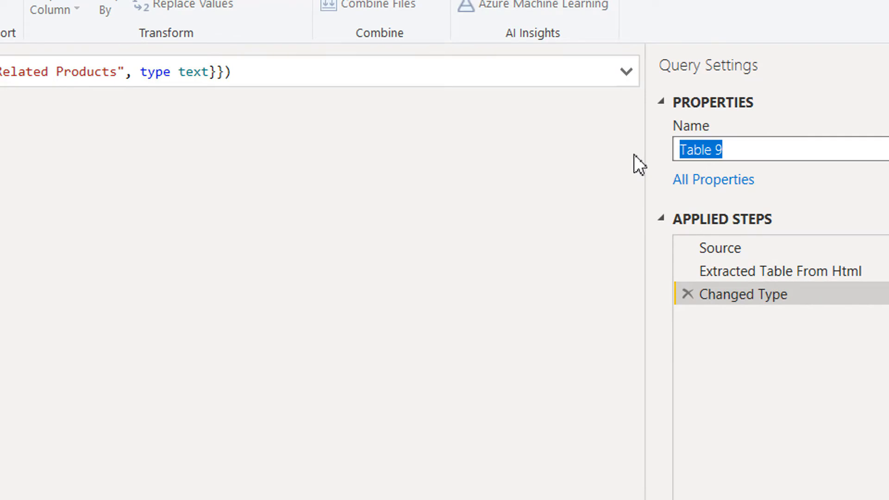
type("Produc")
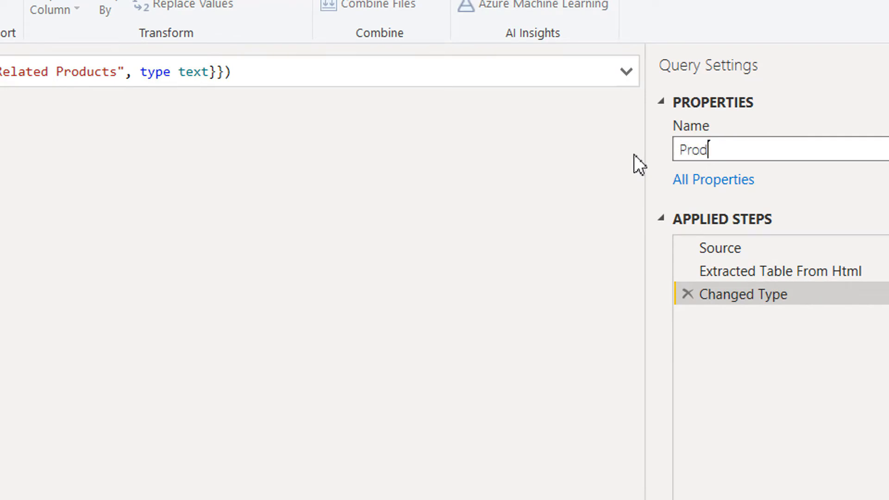
type("ts")
key("Return")
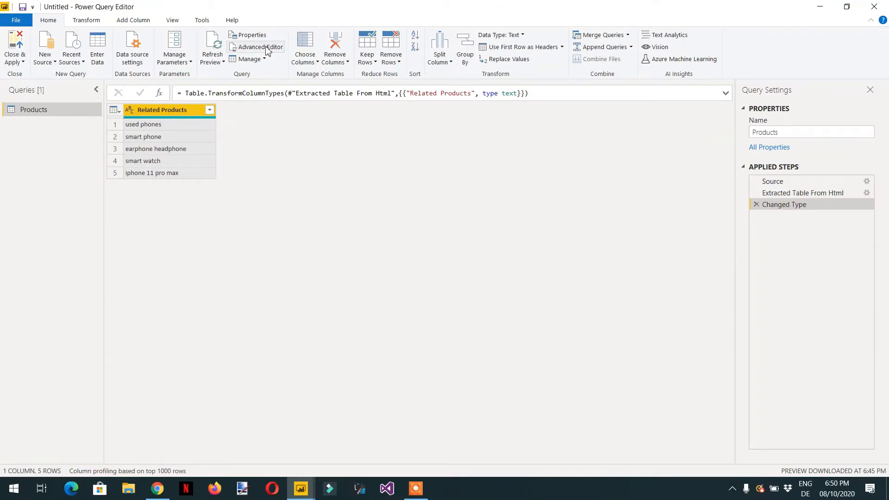
Step: Create a new parameter named SearchProducts with type Text and current value "Mobiles"
left_click(189, 63)
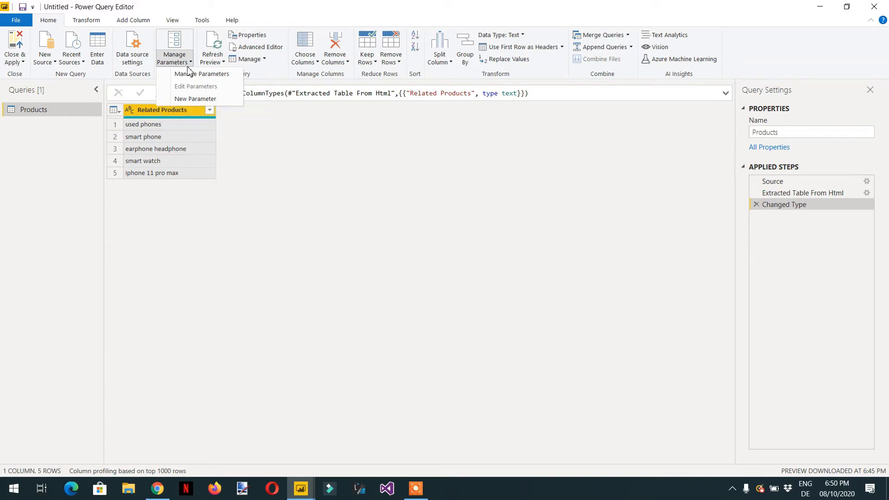
left_click(199, 99)
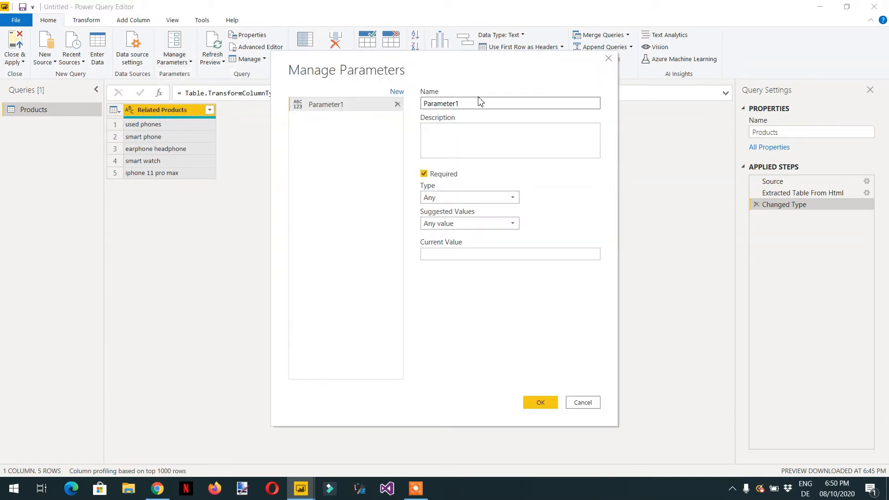
double_click(461, 104)
type("SearchProducts")
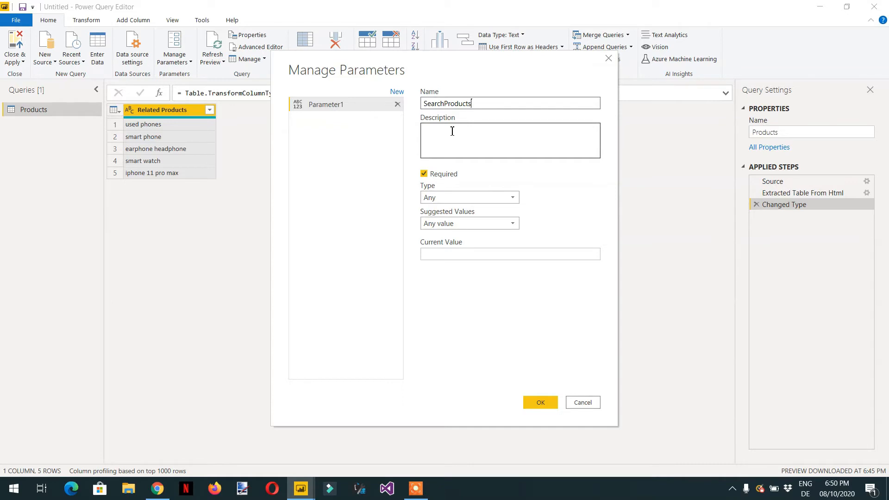
left_click(475, 204)
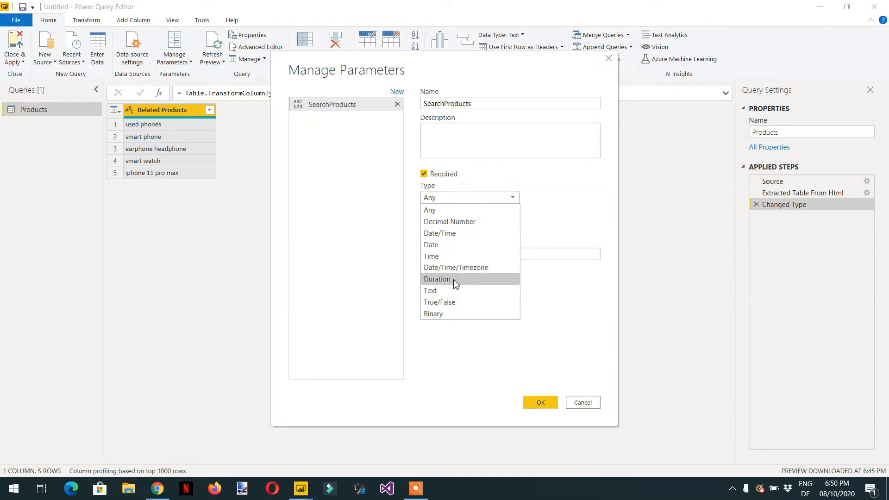
left_click(454, 291)
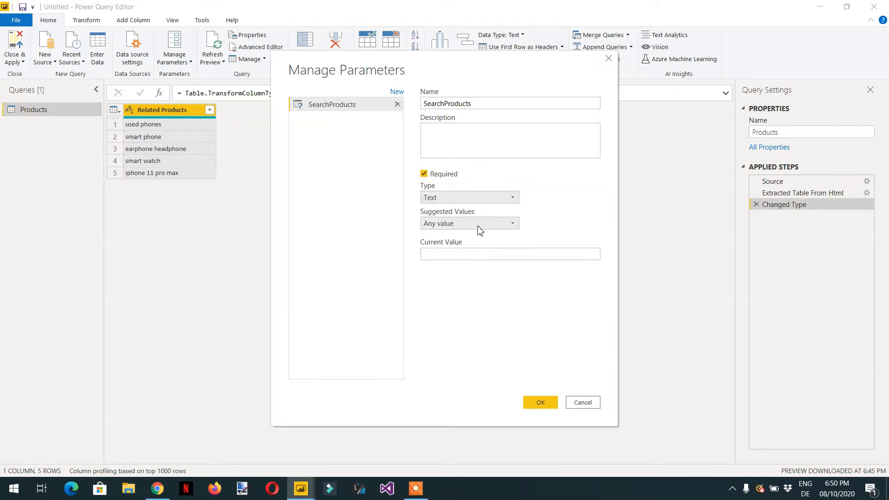
left_click(469, 256)
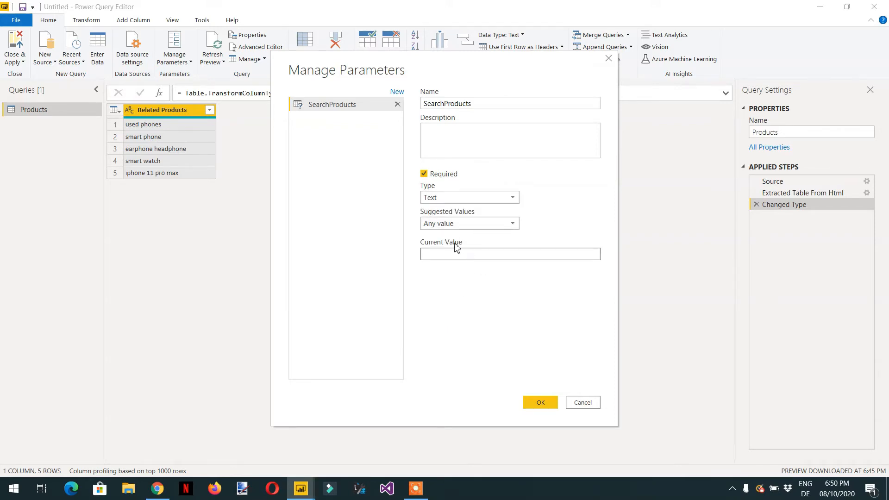
left_click(541, 403)
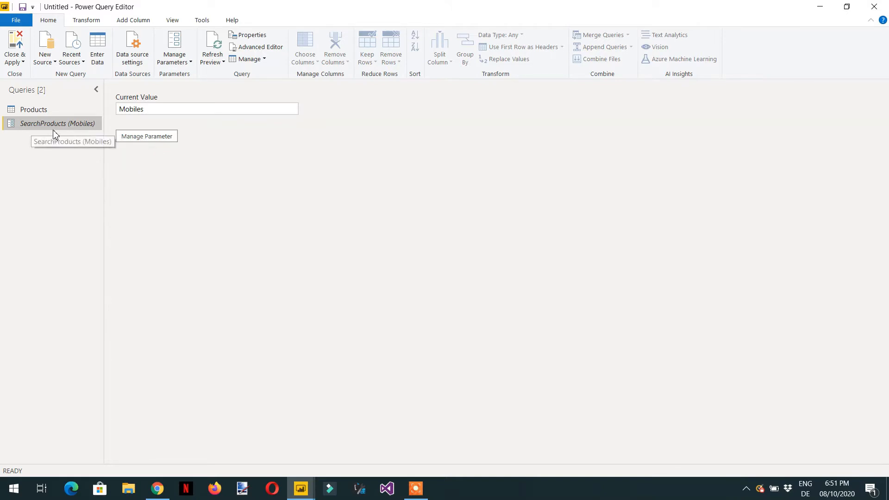
left_click(33, 109)
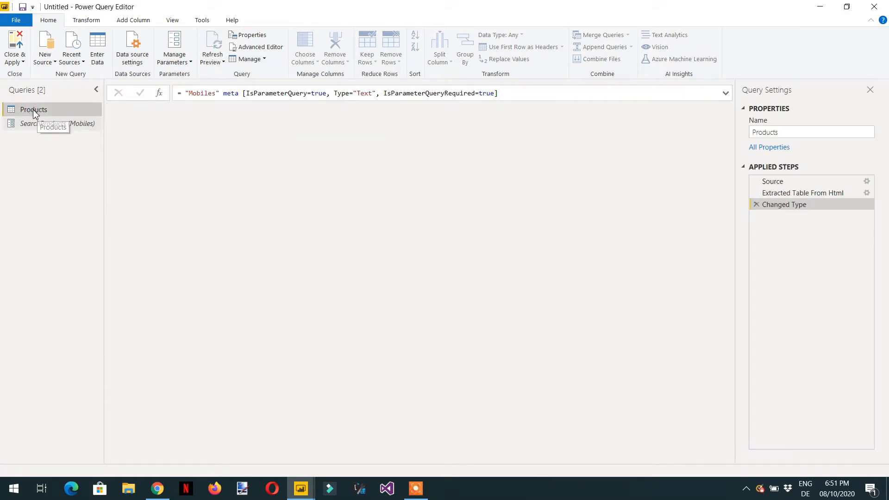
left_click(263, 53)
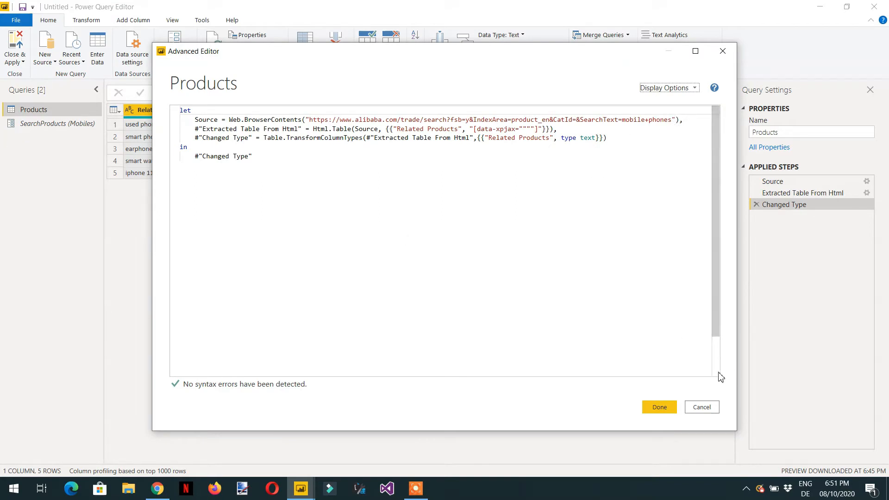
left_click(703, 407)
Step: Copy the name of the SearchProducts parameter without changing it
left_click(51, 124)
left_click(51, 124)
right_click(49, 126)
left_click(75, 157)
key("Return")
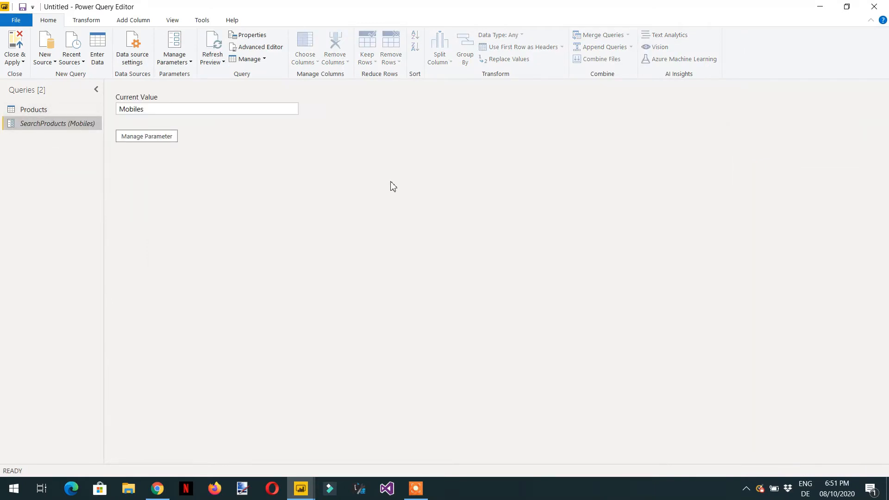
Step: In the Products query's M code, delete the fixed search term "mobile+phones" from the end of the Source URL
left_click(40, 111)
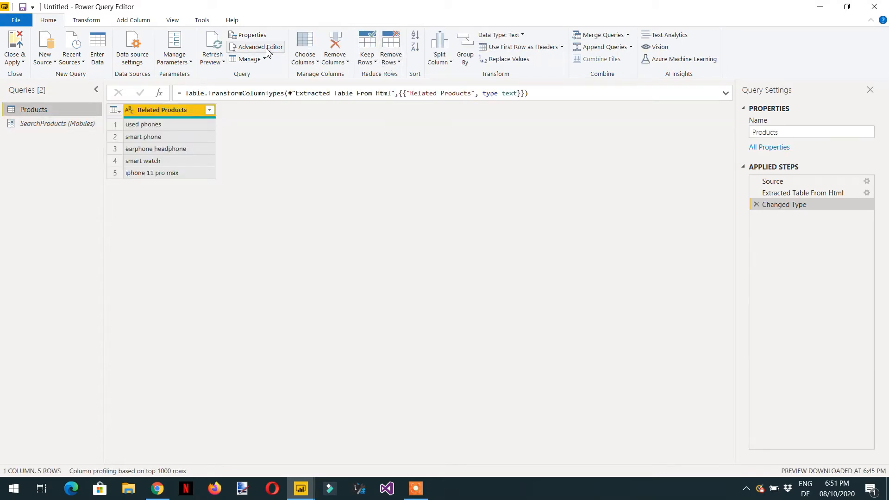
left_click(261, 47)
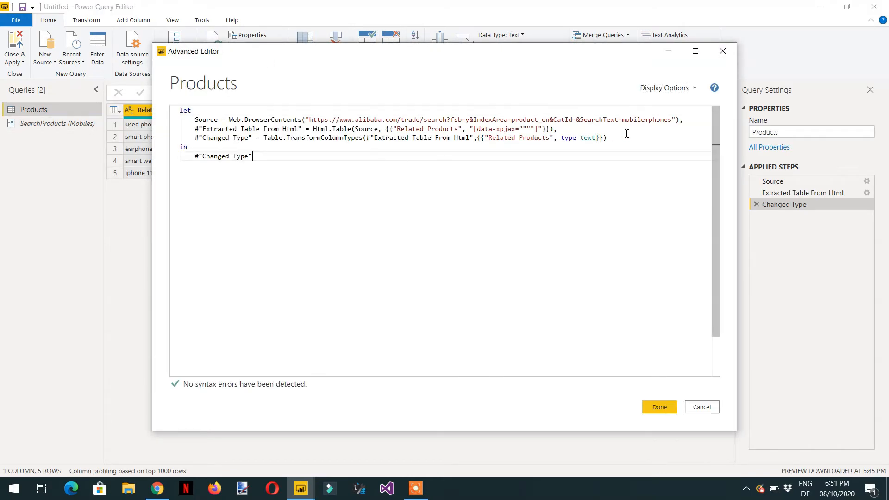
left_click(673, 120)
key("BackSpace")
key("BackSpace")
key("BackSpace")
key("BackSpace")
key("BackSpace")
key("BackSpace")
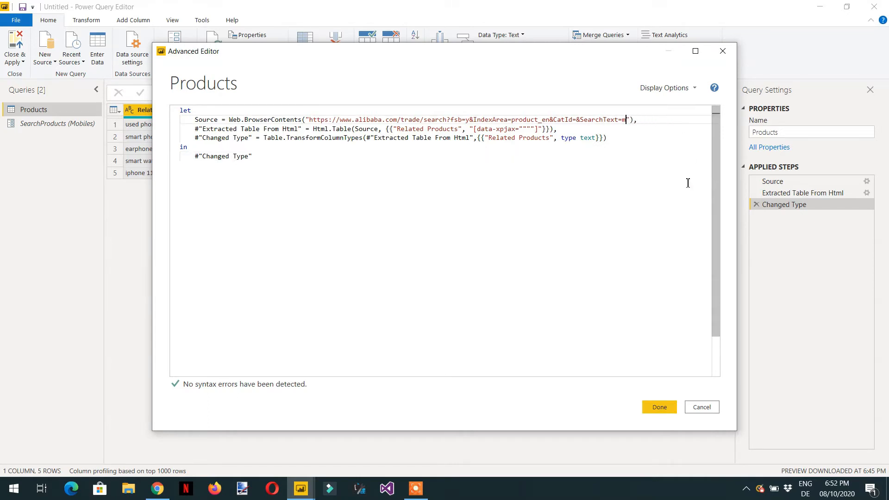
key("BackSpace")
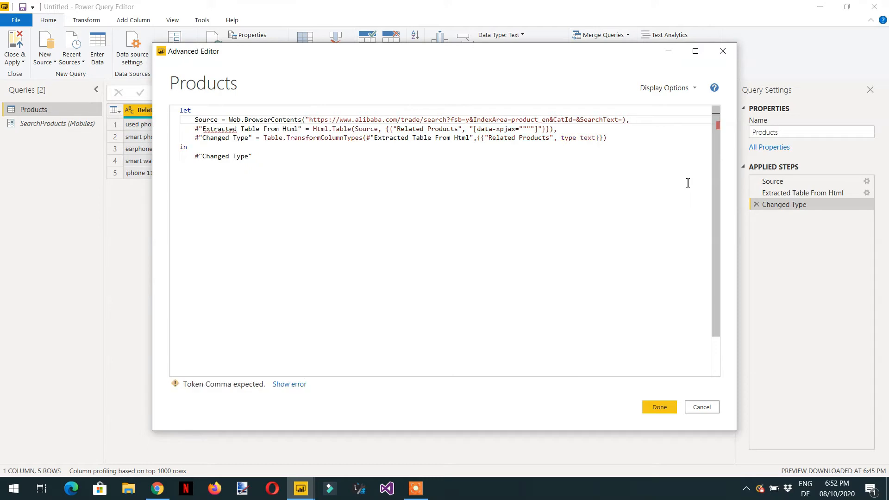
Step: Close the URL string after SearchText=, append & SearchProducts to it, and apply the query code
type("\" ")
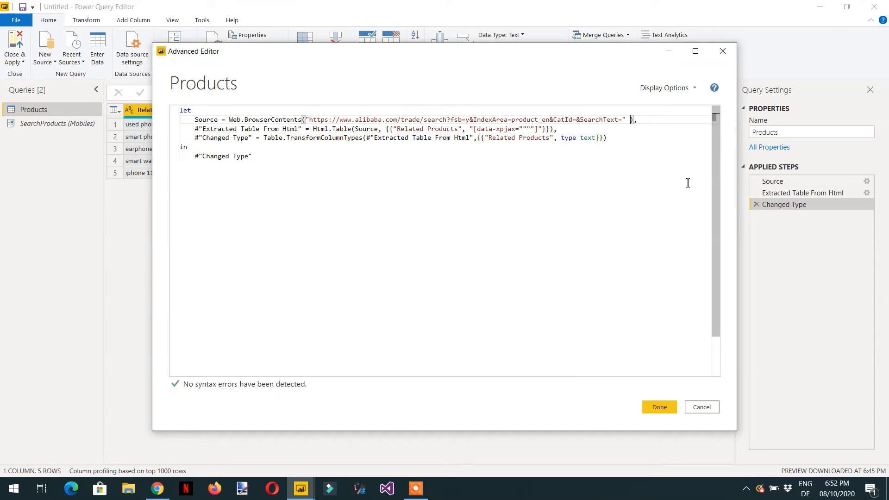
type("& ")
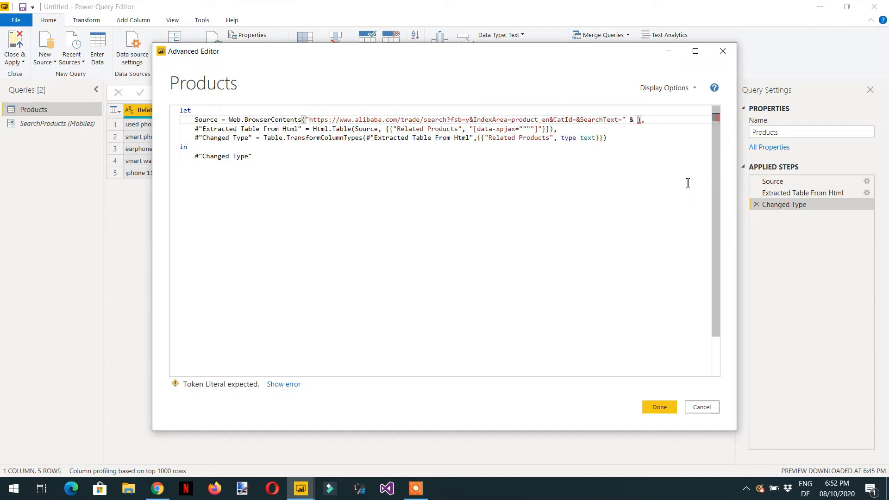
type("SearchProducts")
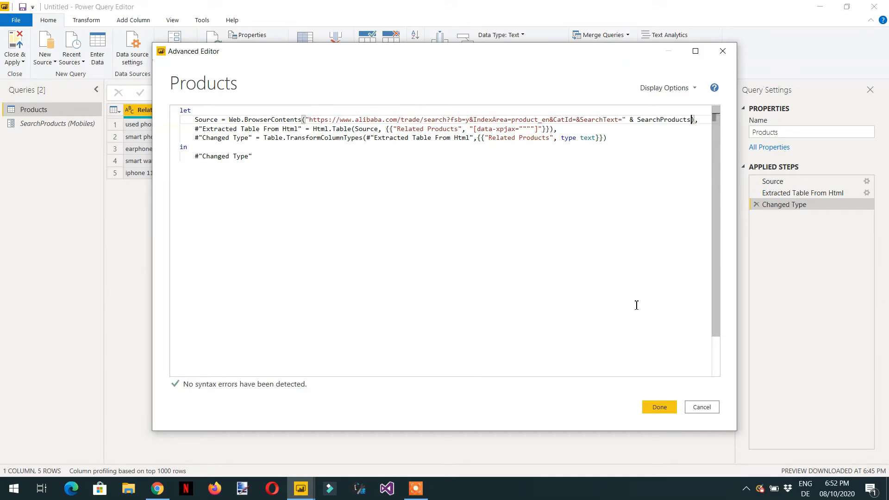
left_click(657, 407)
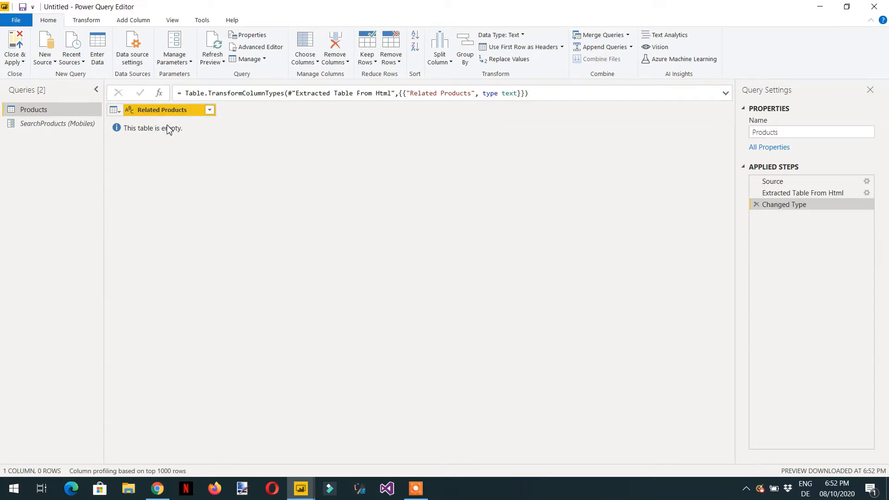
Step: Set the SearchProducts parameter's current value to "mobile phones" and check the Products query results
left_click(74, 124)
left_click_drag(185, 116, 67, 107)
type("mobile phones")
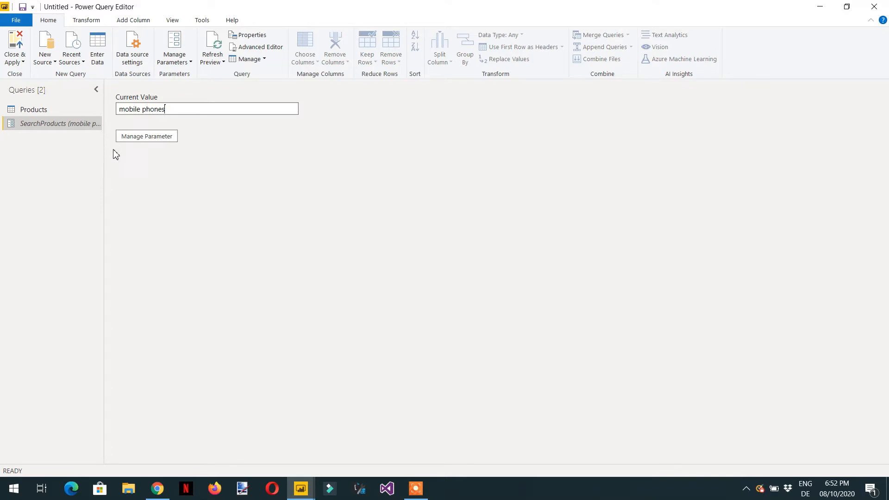
left_click(46, 111)
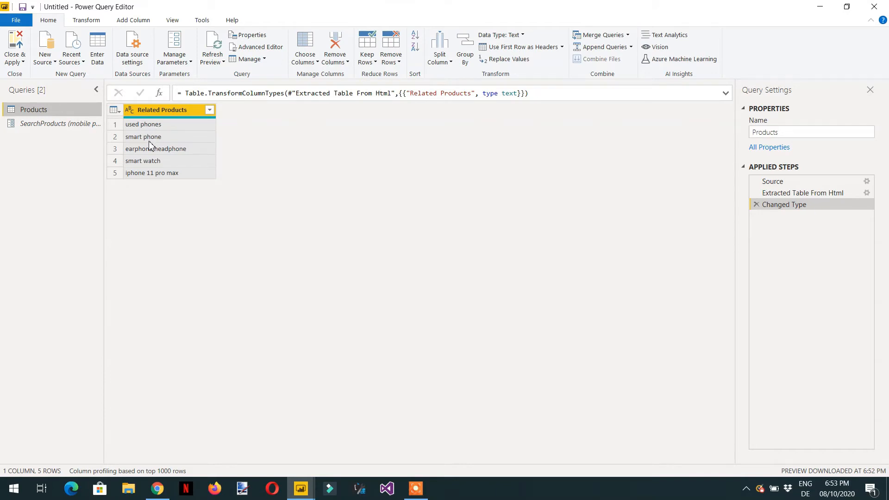
Step: Set the SearchProducts parameter's current value to "camera" and check the Products query results
left_click(65, 125)
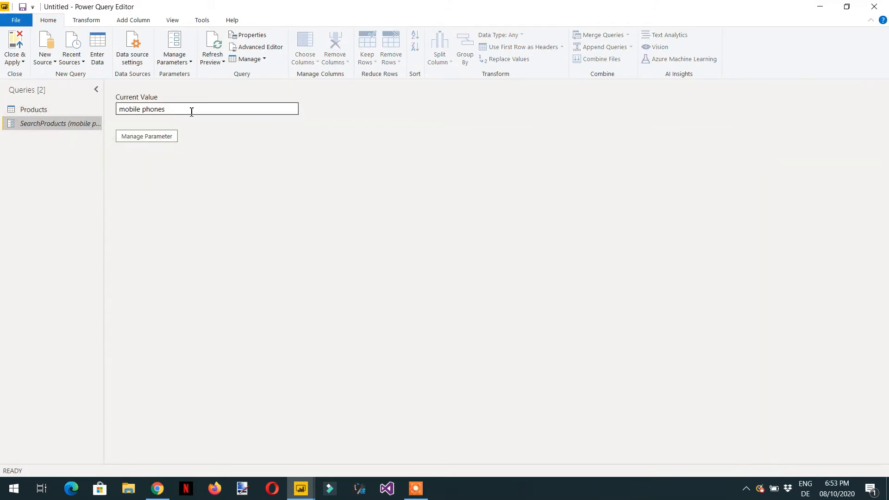
left_click_drag(192, 111, 59, 114)
type("camera")
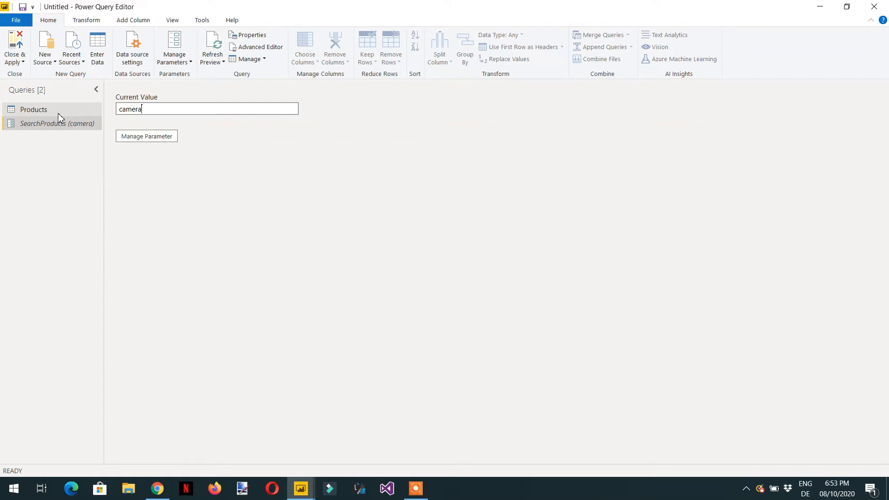
left_click(41, 112)
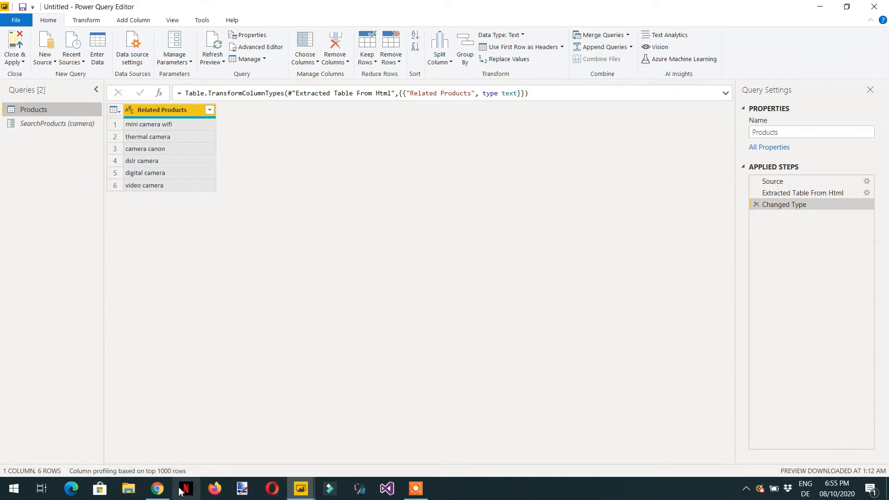
Step: Switch to Chrome, copy the full Alibaba search results address, and return to Power Query Editor
left_click(158, 489)
left_click(270, 30)
right_click(270, 31)
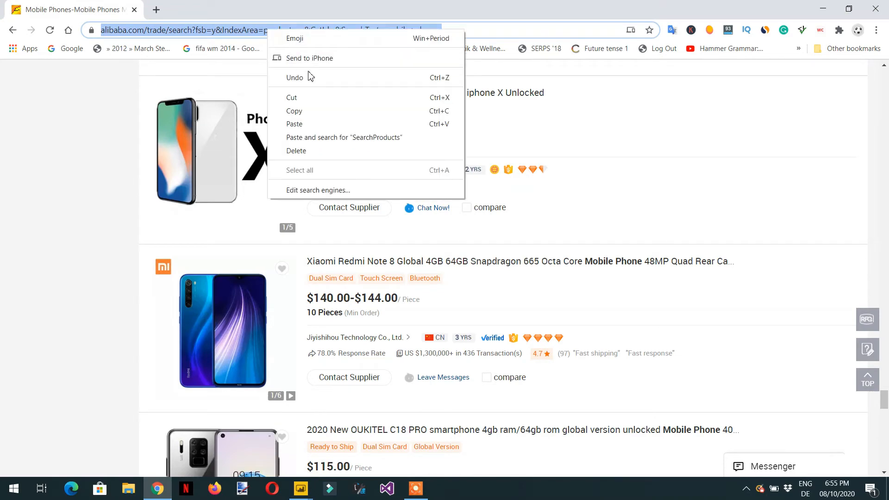
left_click(319, 112)
left_click(823, 10)
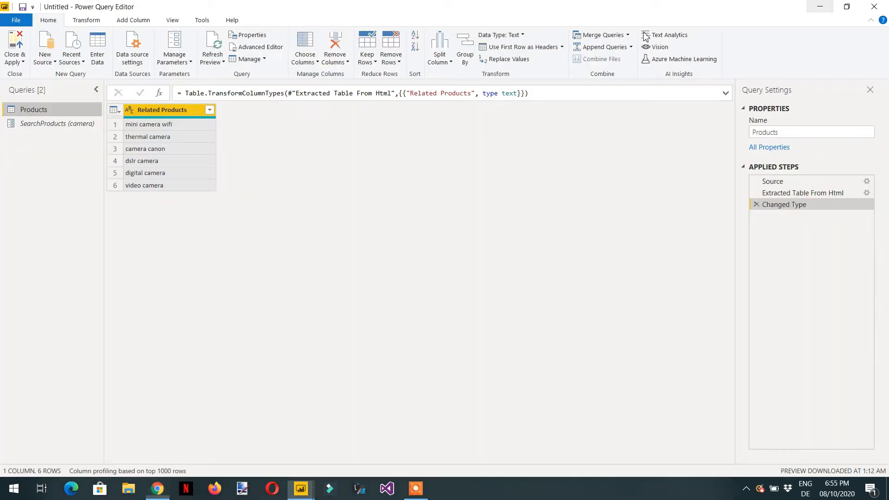
Step: Create a new Web query from the copied Alibaba search results address
right_click(50, 197)
mouse_move(91, 220)
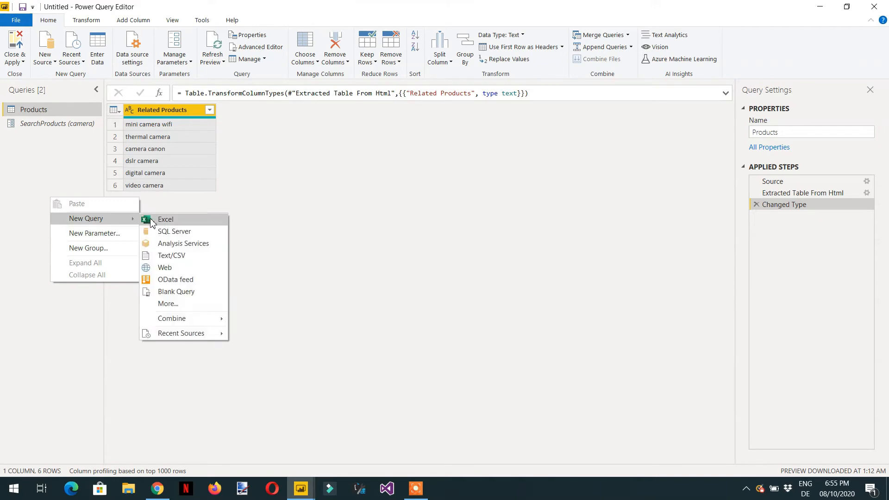
left_click(172, 268)
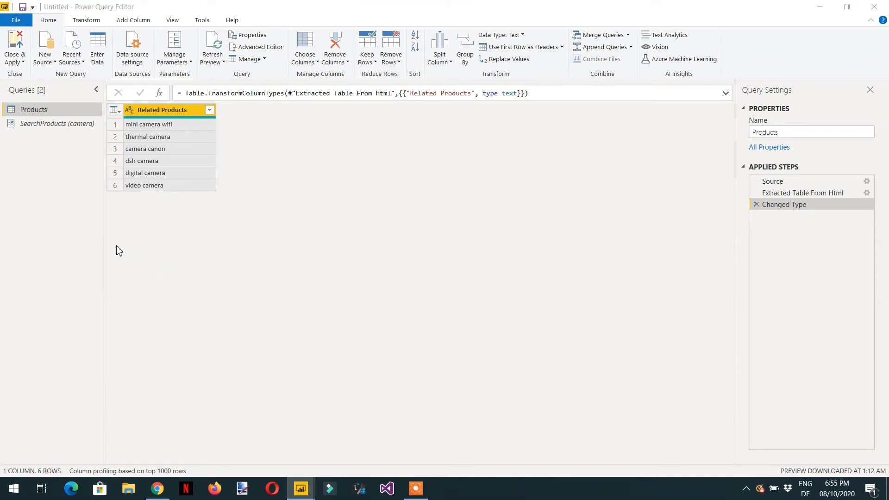
key("ctrl+v")
left_click(576, 280)
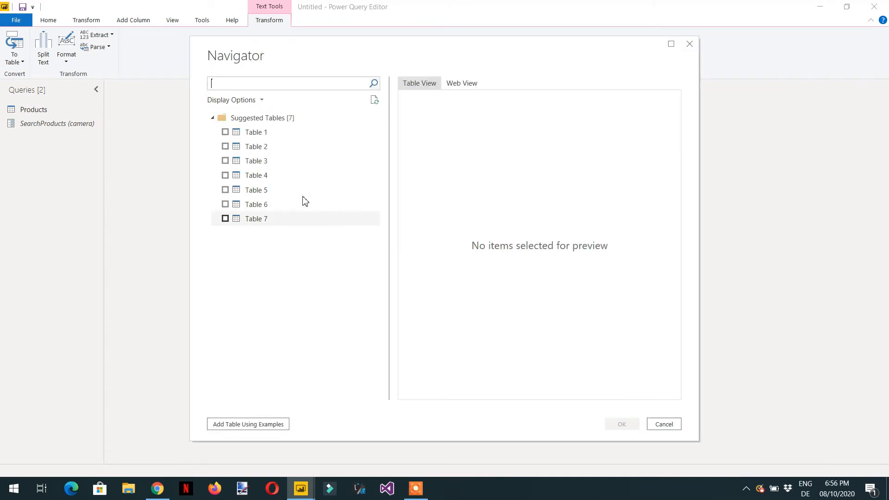
Step: Preview Table 1 of the suggested tables, check its columns, and load it as a query
left_click(258, 133)
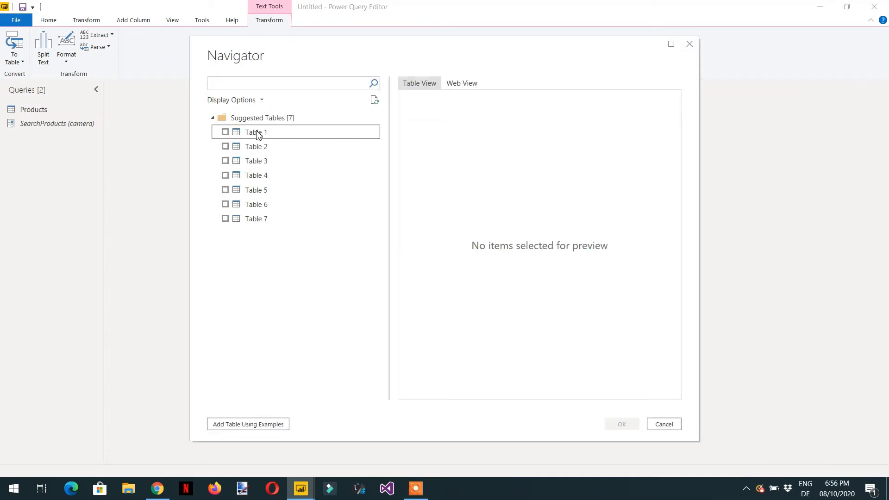
left_click(252, 134)
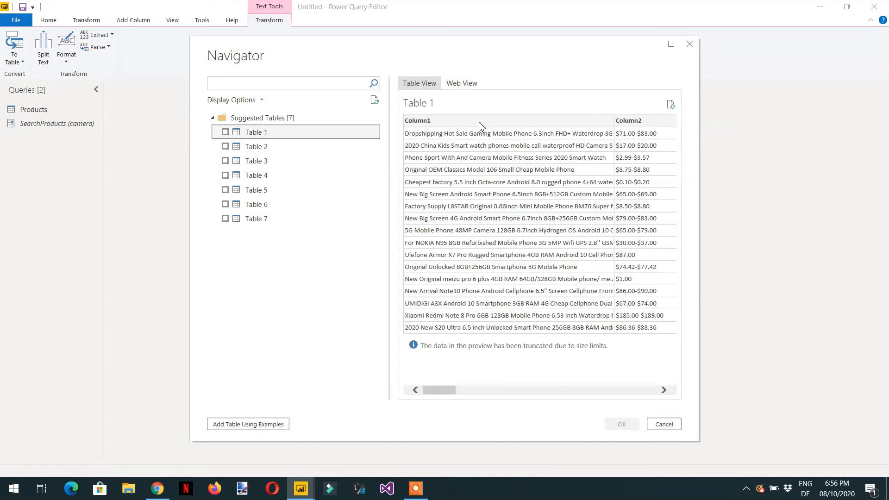
left_click_drag(440, 390, 472, 401)
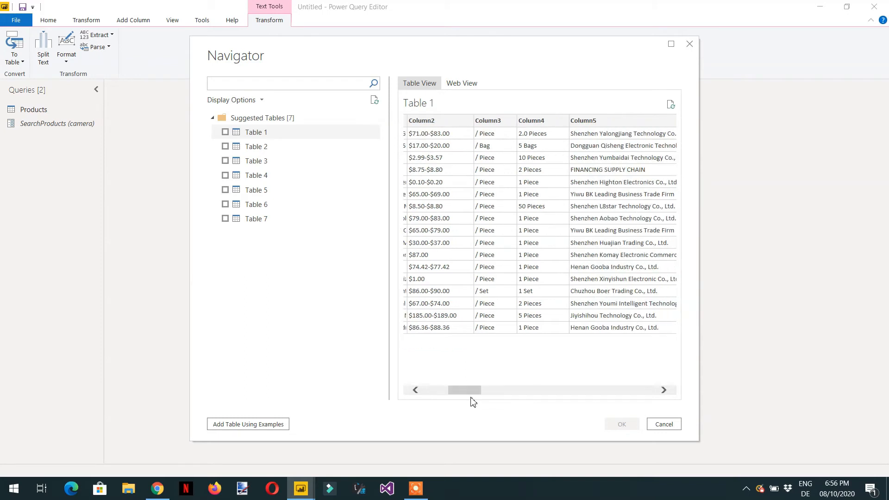
left_click(225, 133)
left_click(622, 424)
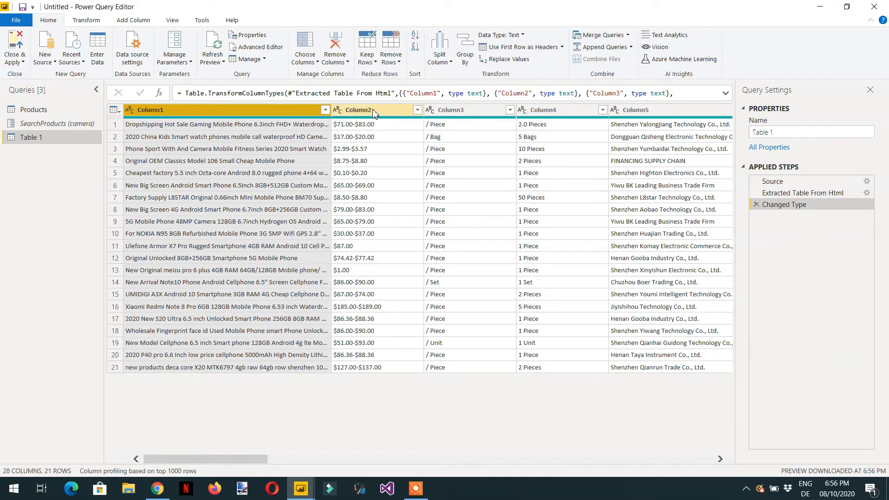
Step: Keep only Column1, Column2, Column4, Column5 and Column18 in Table 1, removing all other columns
left_click(364, 114, "ctrl")
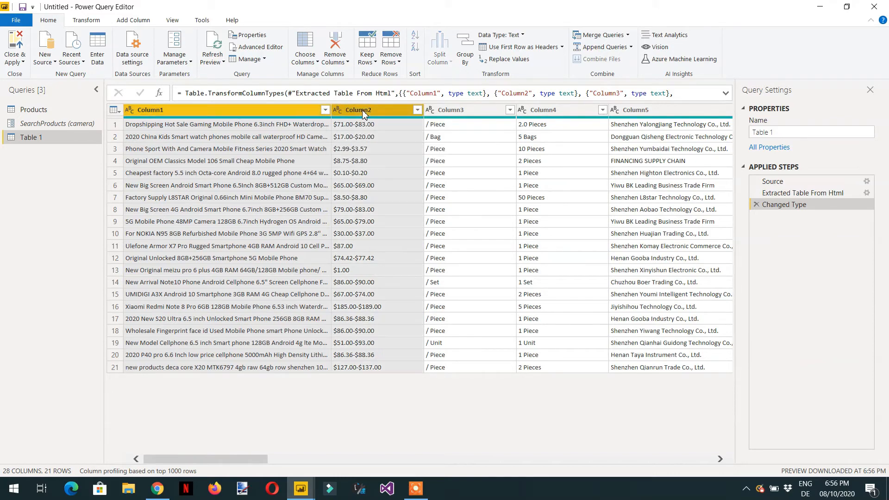
left_click(554, 114, "ctrl")
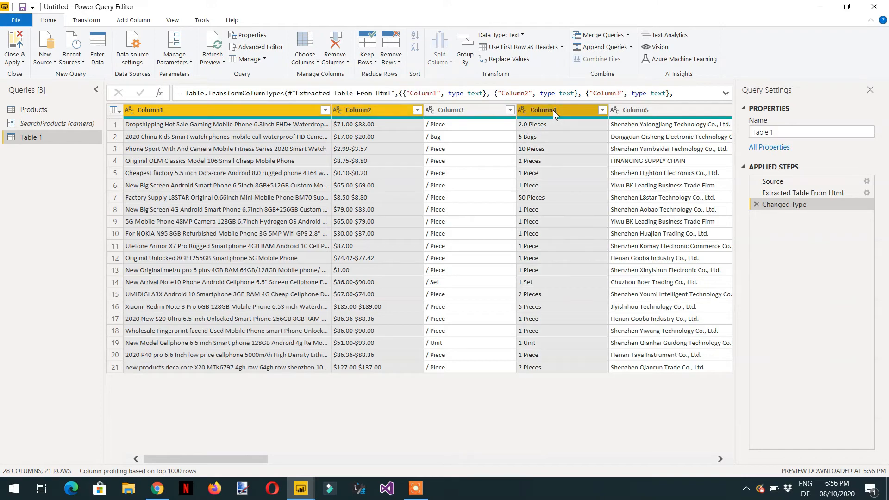
left_click(660, 114, "ctrl")
left_click_drag(234, 459, 504, 461)
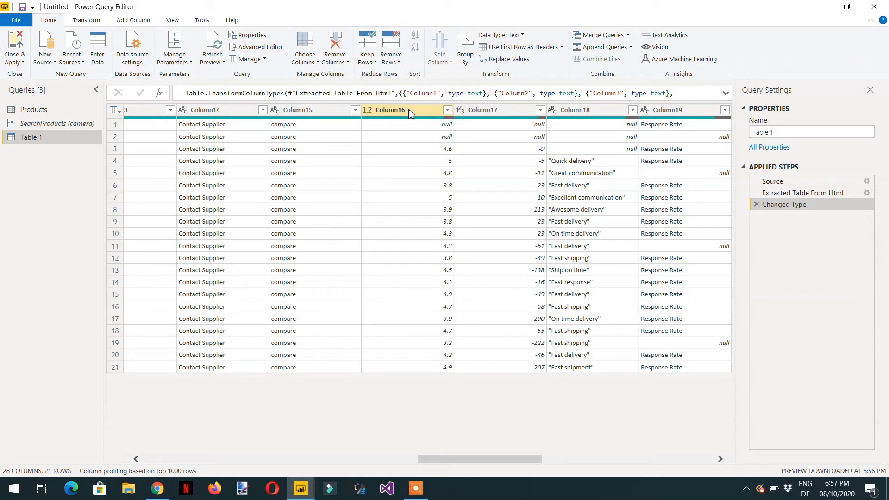
left_click(604, 111)
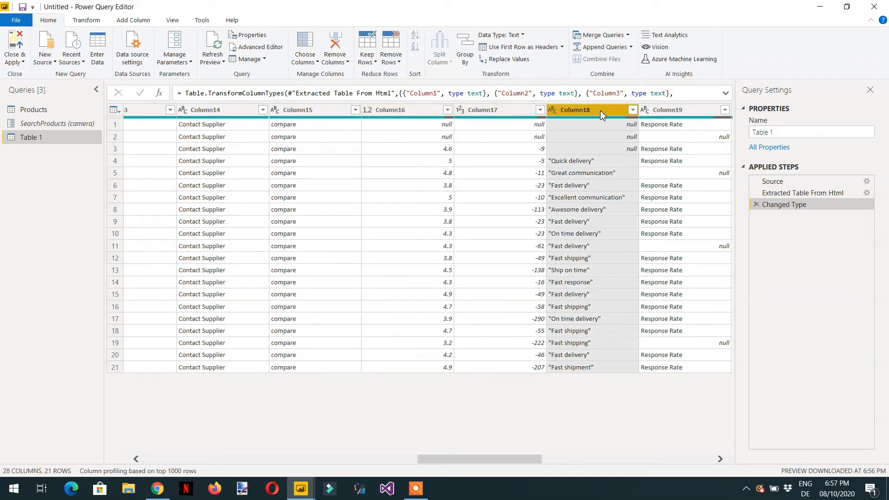
right_click(600, 110)
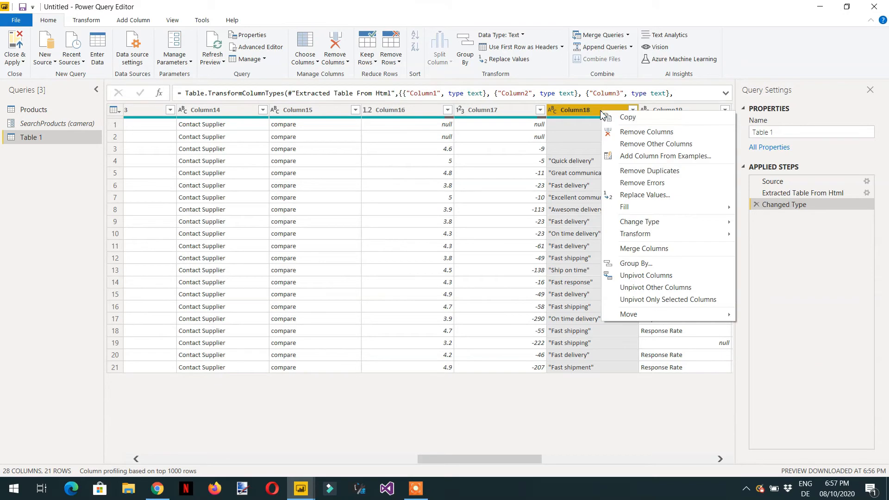
left_click(641, 145)
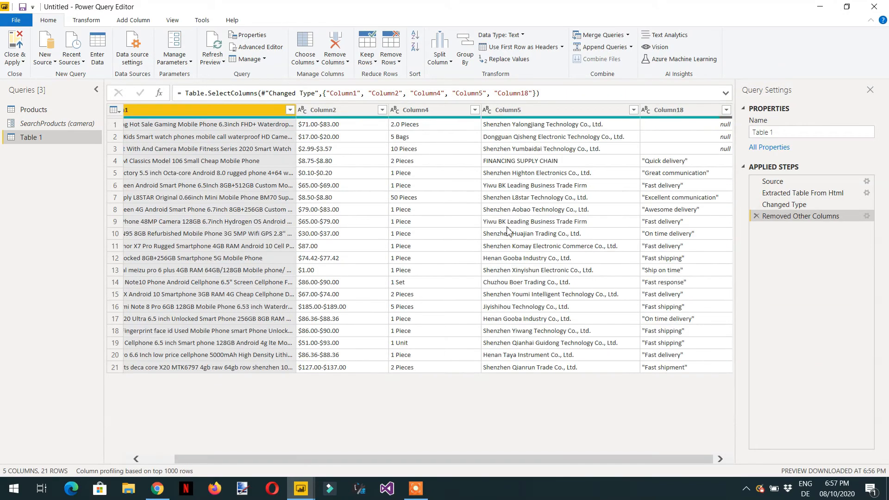
Step: Rename Column1 as "Products" and Column2 as "Price range"
left_click_drag(329, 459, 411, 456)
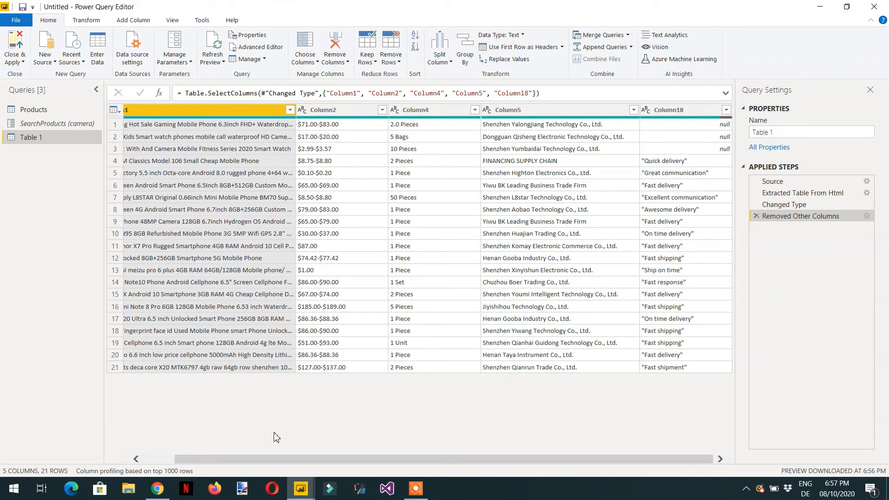
left_click_drag(267, 460, 208, 458)
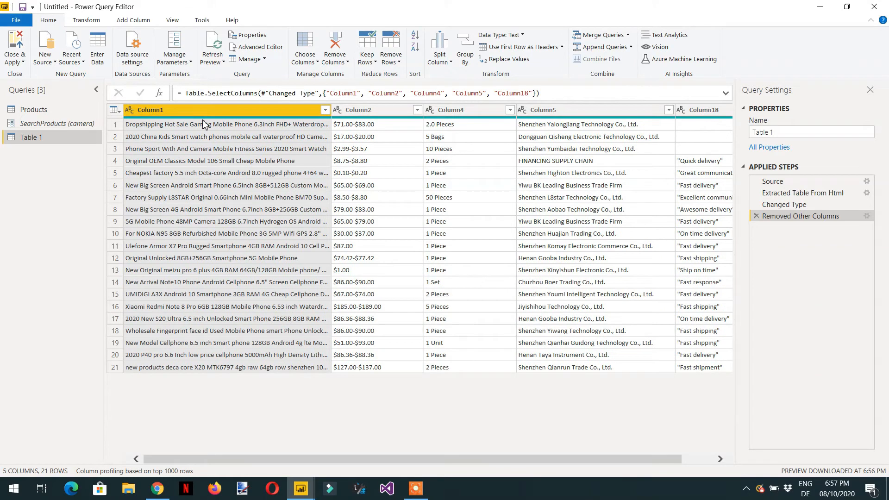
double_click(185, 110)
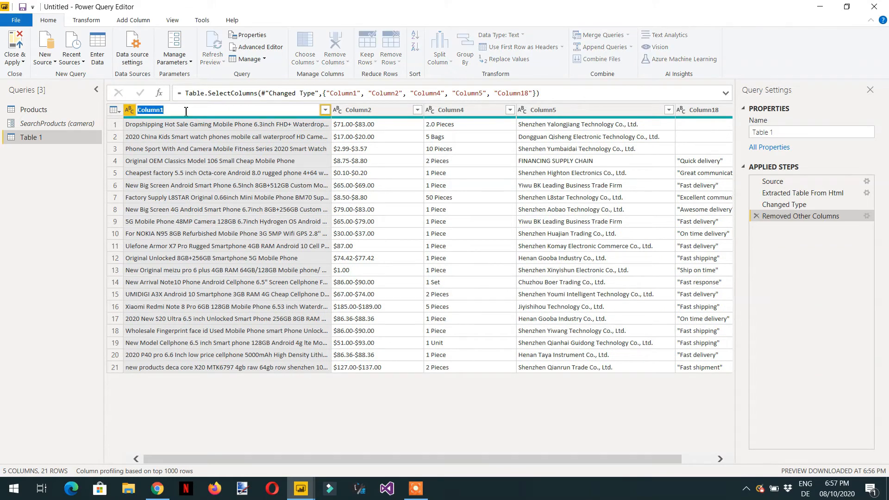
type("P")
double_click(378, 113)
type("Pr")
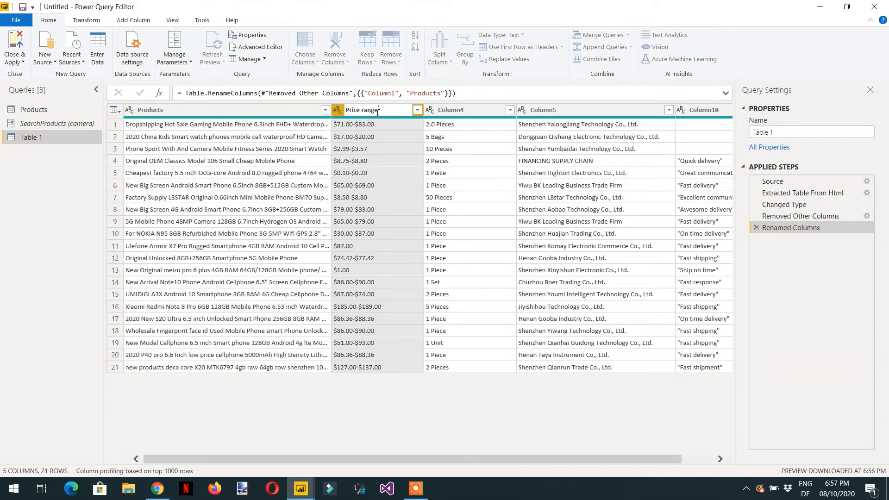
key("Return")
Step: Rename Column4 as "Order quantity" and Column5 as "Seller"
double_click(477, 113)
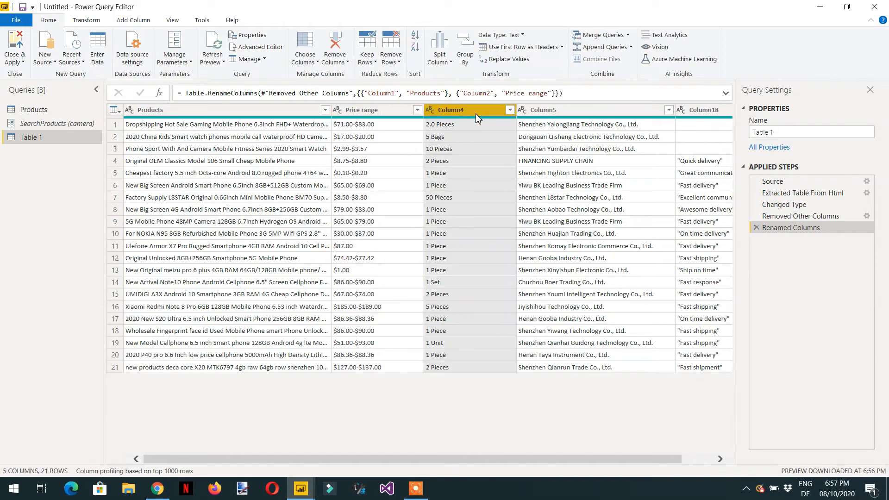
type("Order quantity")
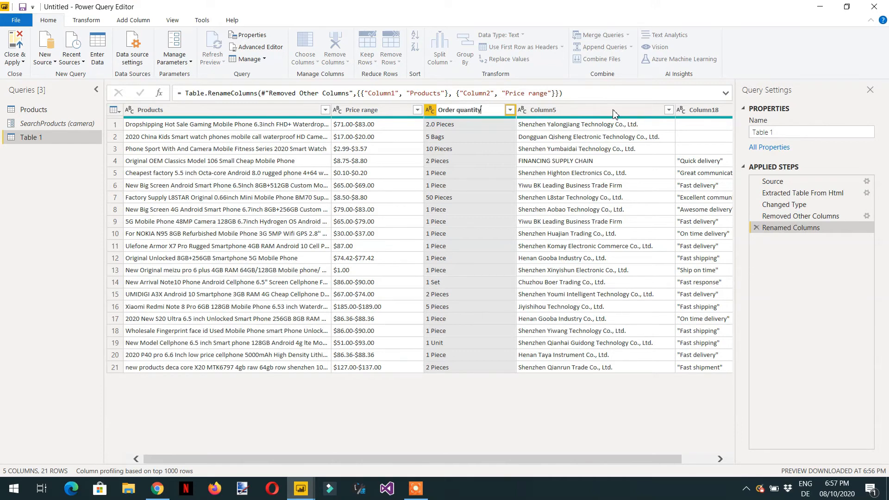
left_click(598, 113)
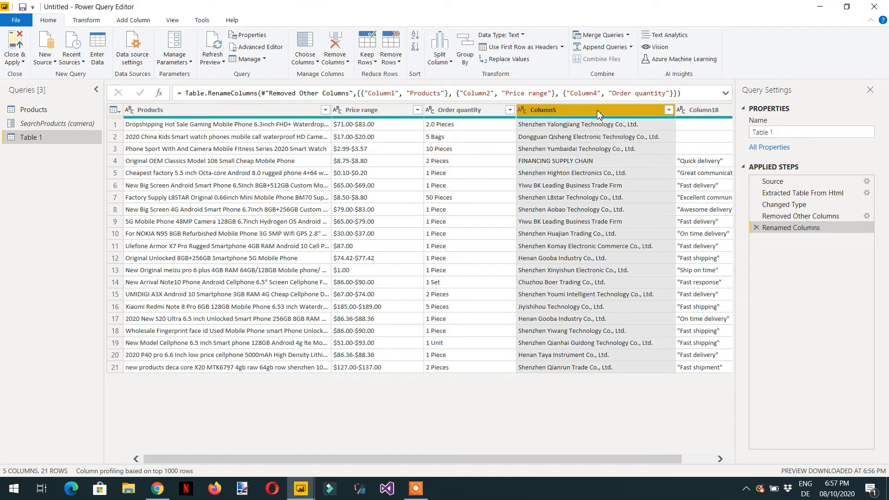
double_click(598, 114)
type("Sel")
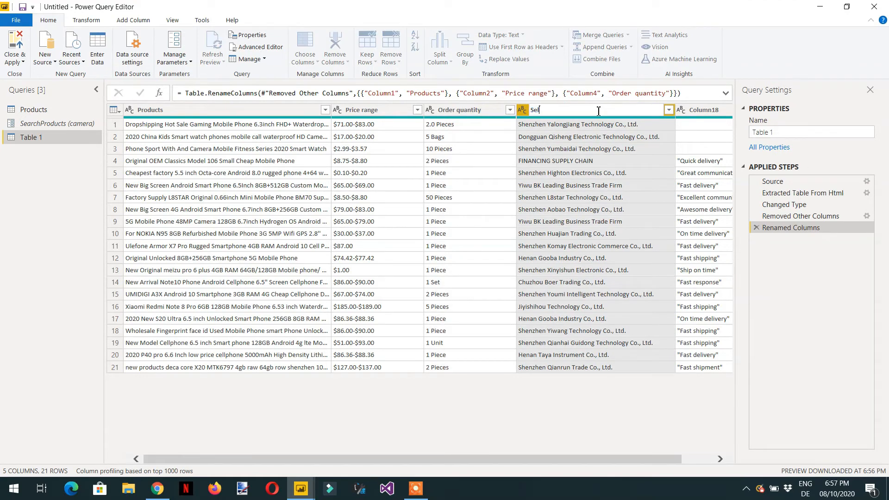
type("ler")
Step: Rename Column18 as "Feeback" and the Table 1 query as "Final Products"
double_click(705, 111)
type("Feeback")
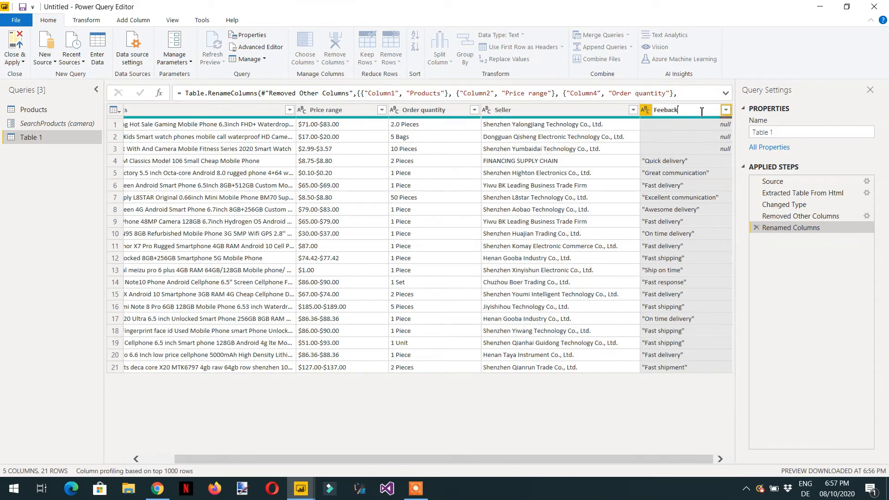
key("Return")
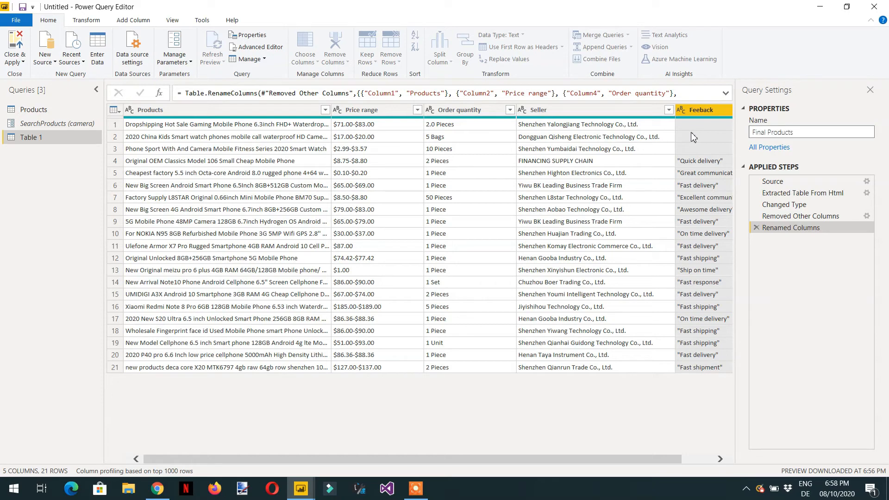
key("Return")
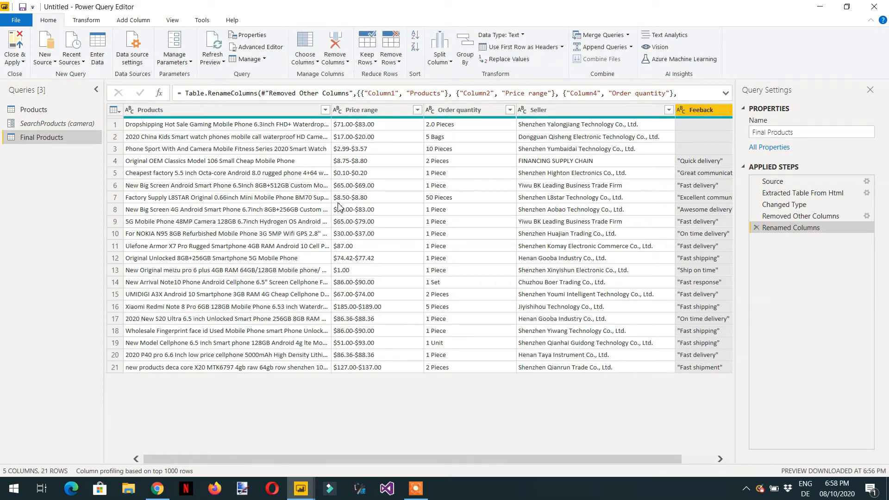
Step: Insert the function header (Products as text) => above let in the Final Products query code
left_click(260, 48)
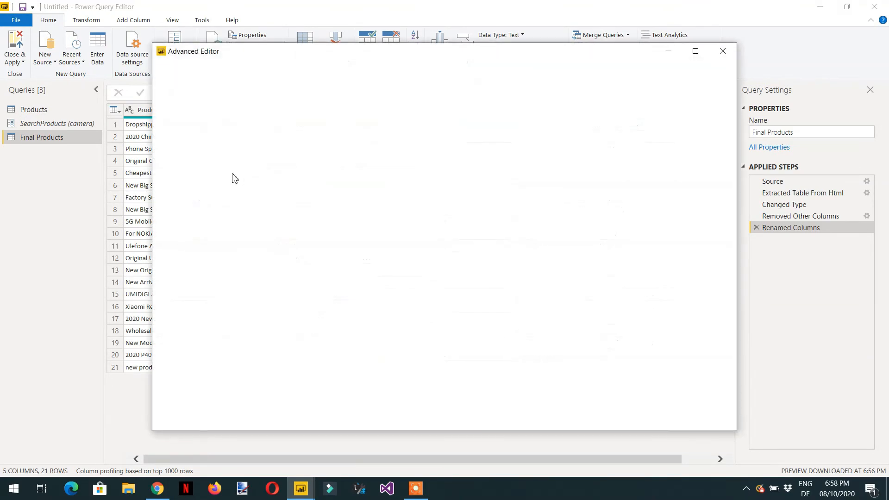
left_click(182, 112)
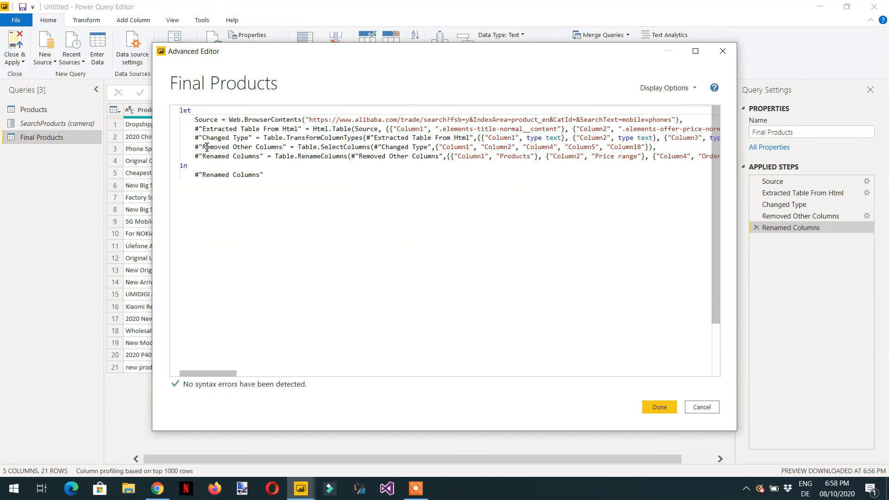
key("Return")
key("Up")
type("(Products")
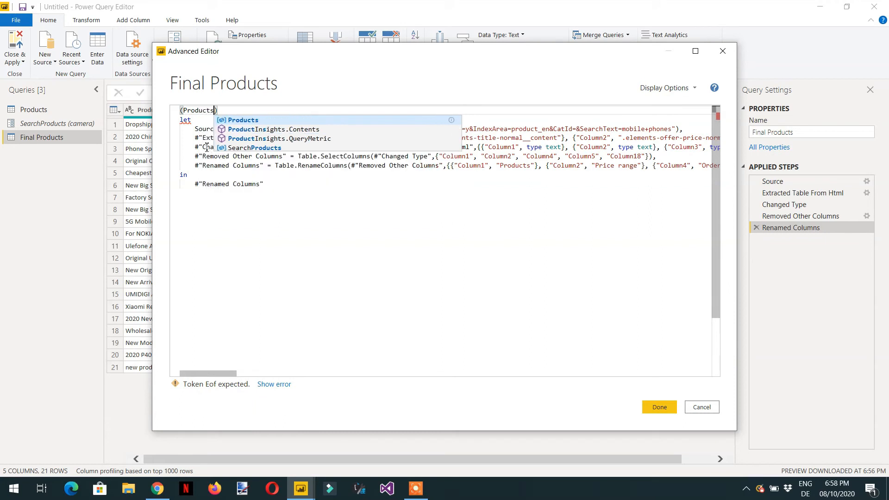
type(" as text")
left_click(267, 113)
type("=>")
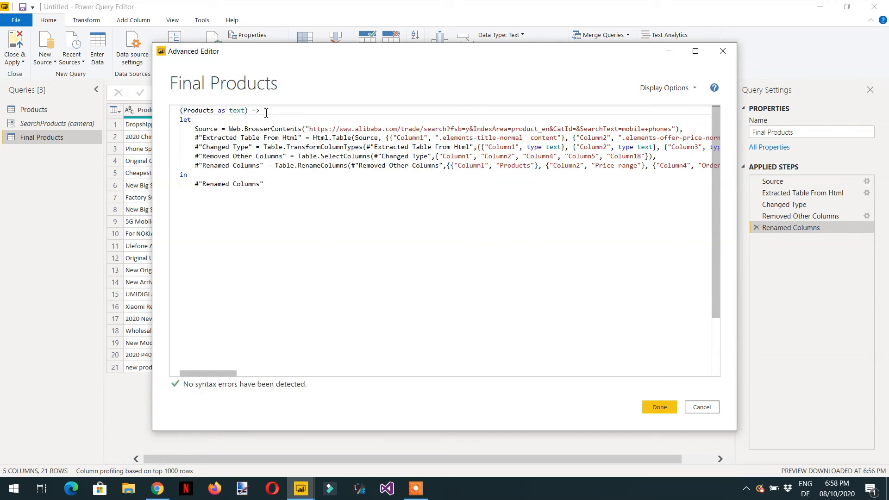
Step: Remove mobile+phones from the source URL, append & Products after the closed SearchText= string, and apply the code
double_click(198, 111)
right_click(197, 111)
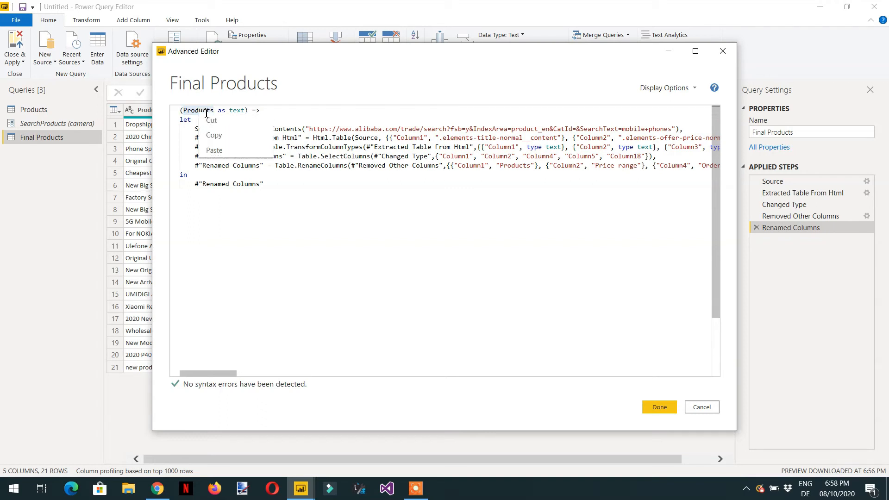
left_click(224, 137)
left_click_drag(189, 373, 261, 380)
left_click(357, 128)
key("BackSpace")
key("BackSpace")
key("BackSpace")
key("BackSpace")
key("BackSpace")
key("BackSpace")
key("BackSpace")
key("BackSpace")
key("BackSpace")
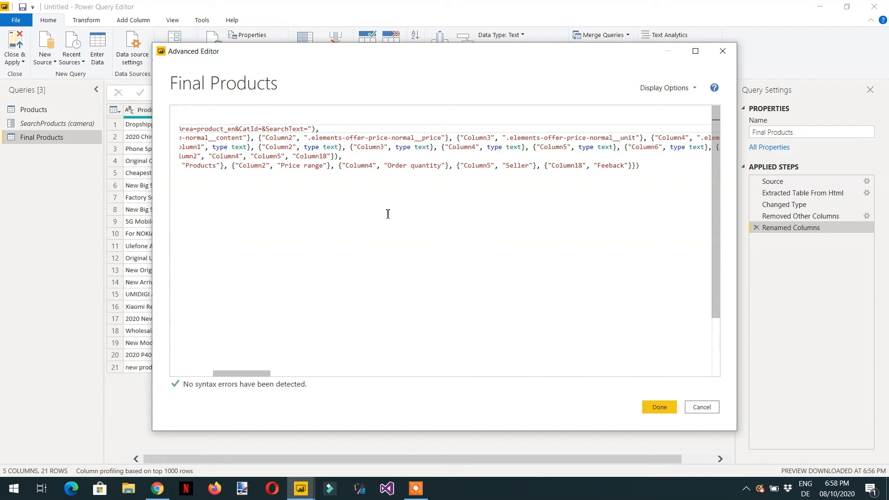
type("& ")
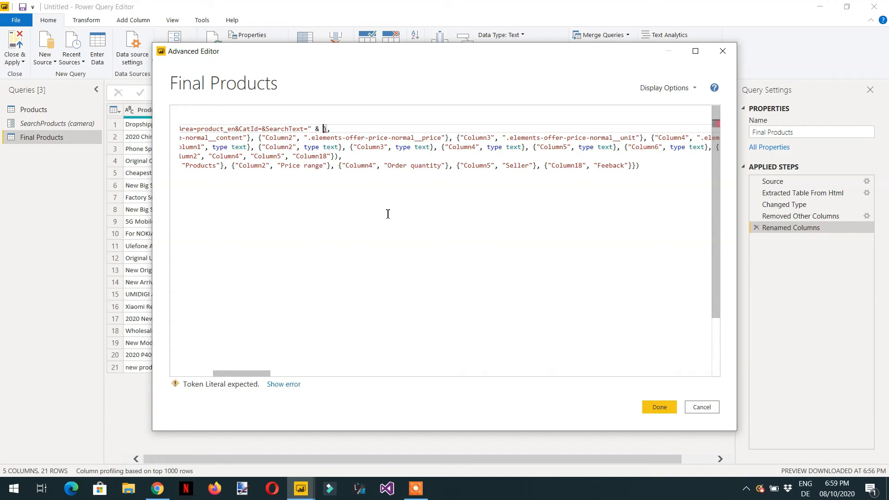
type("Products")
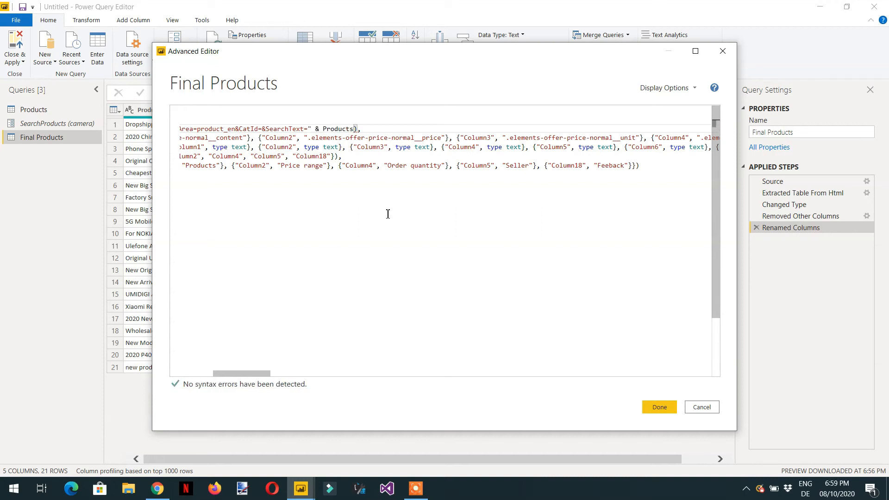
left_click(659, 407)
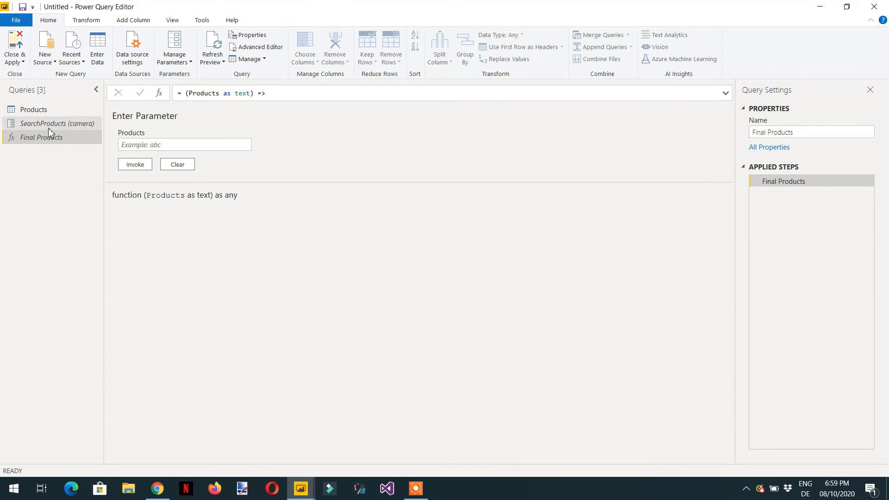
Step: Invoke the Final Products function on each row of the Products query as a Final Products column, with Related Products as its input
left_click(45, 125)
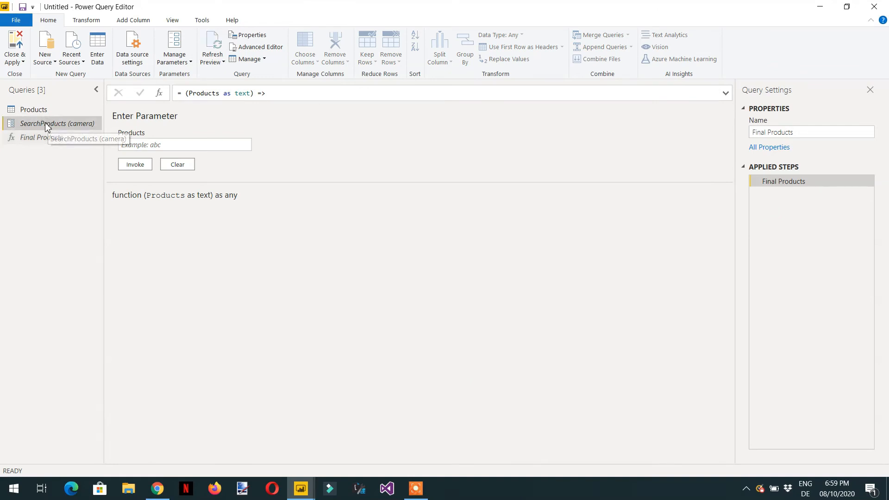
left_click(42, 113)
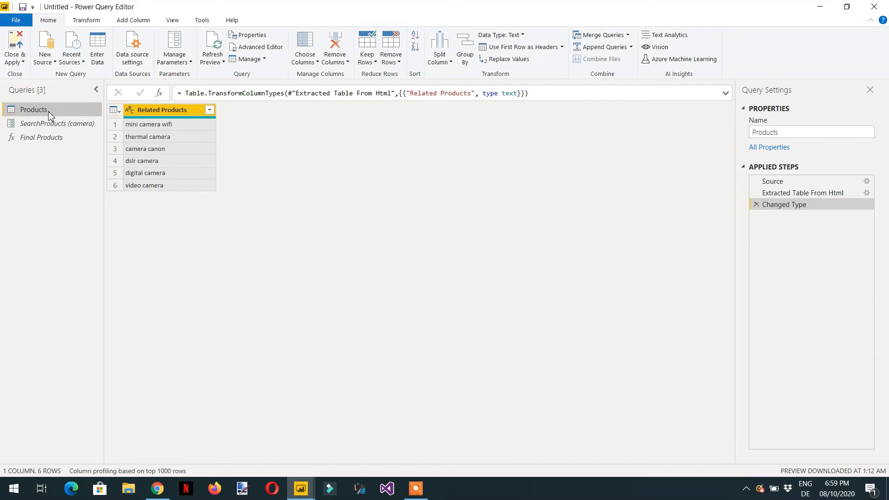
left_click(141, 23)
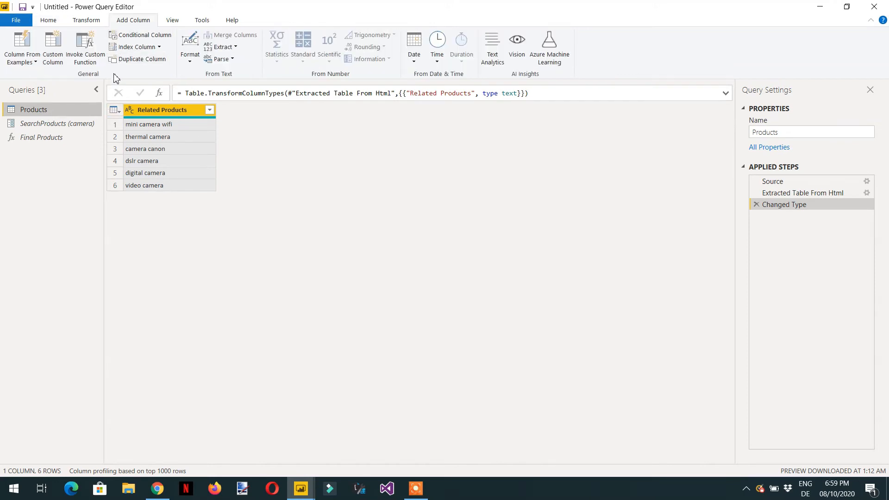
left_click(85, 65)
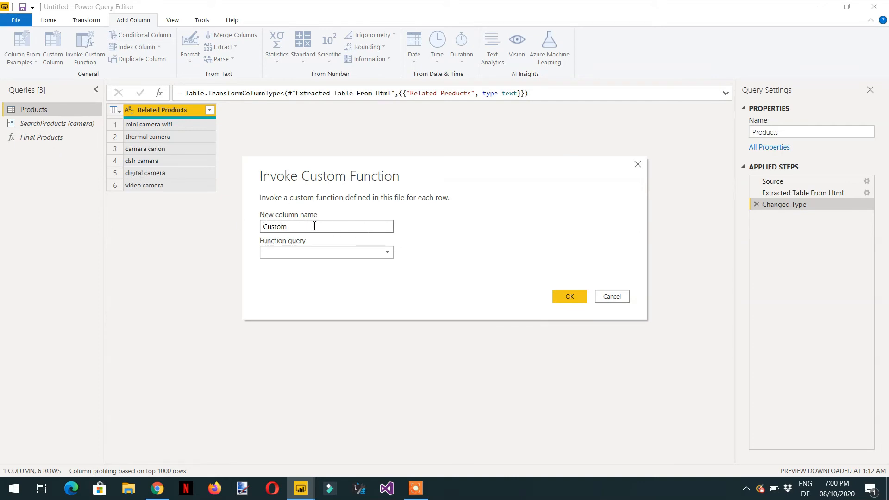
left_click(386, 254)
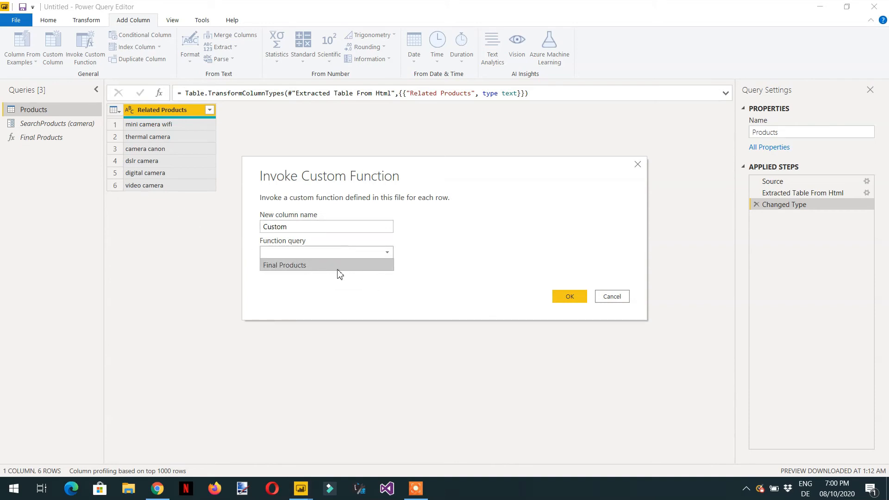
left_click(324, 265)
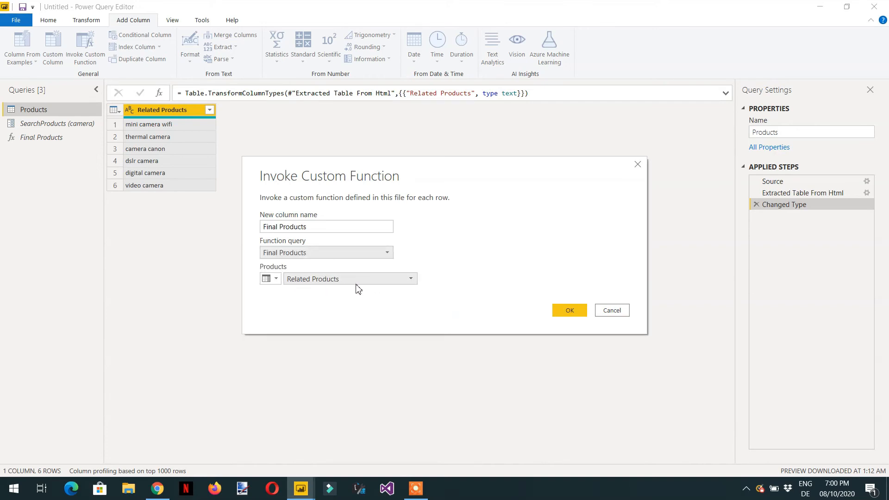
left_click(345, 281)
left_click(366, 291)
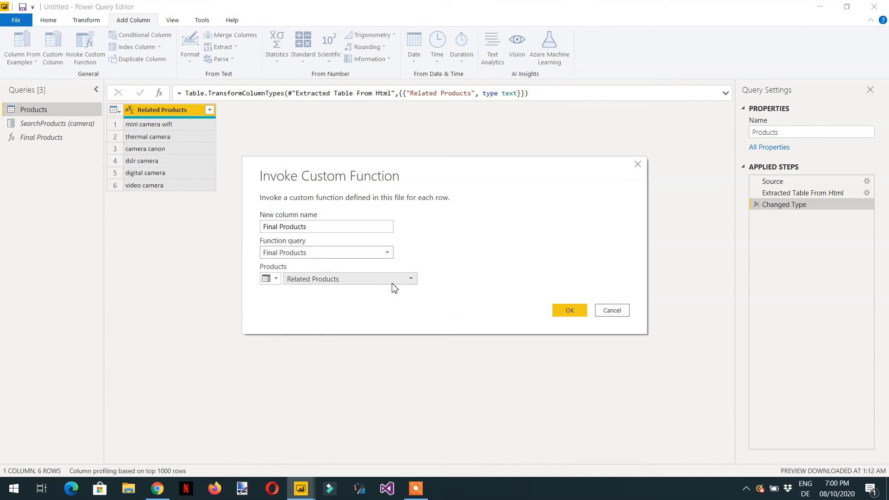
left_click(577, 316)
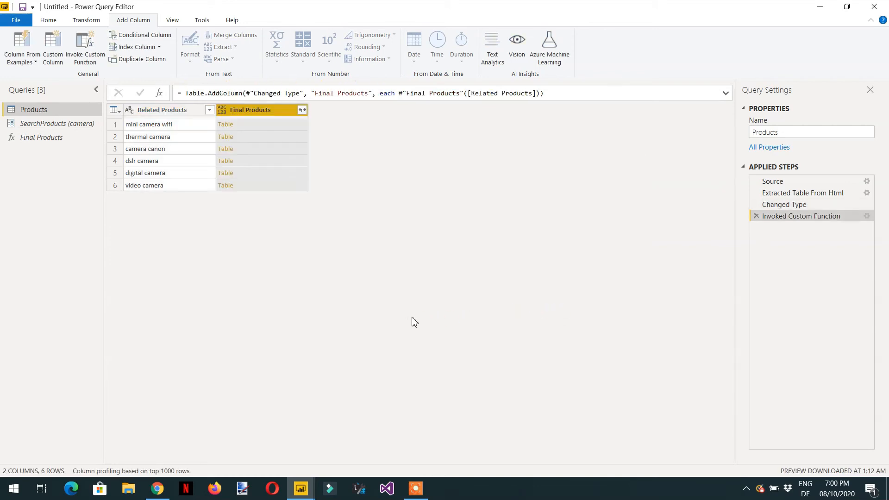
Step: Preview the nested Final Products tables for the rows from mini camera wifi through digital camera
left_click(246, 125)
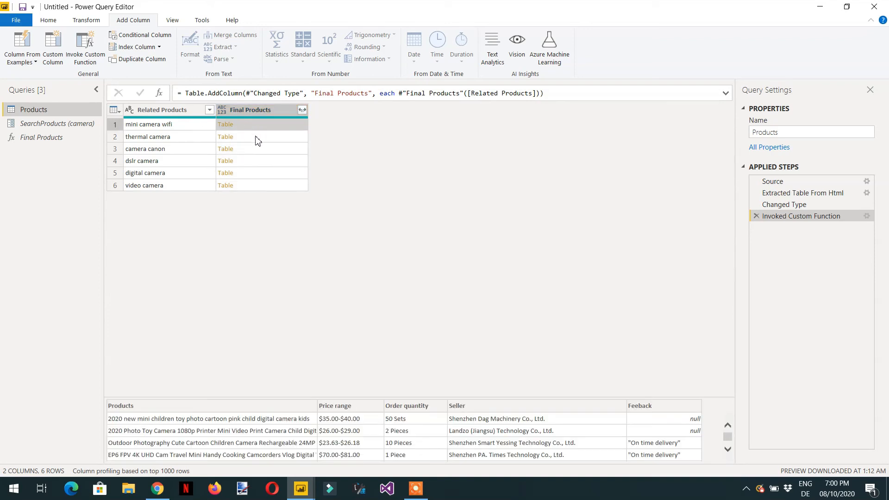
left_click(256, 140)
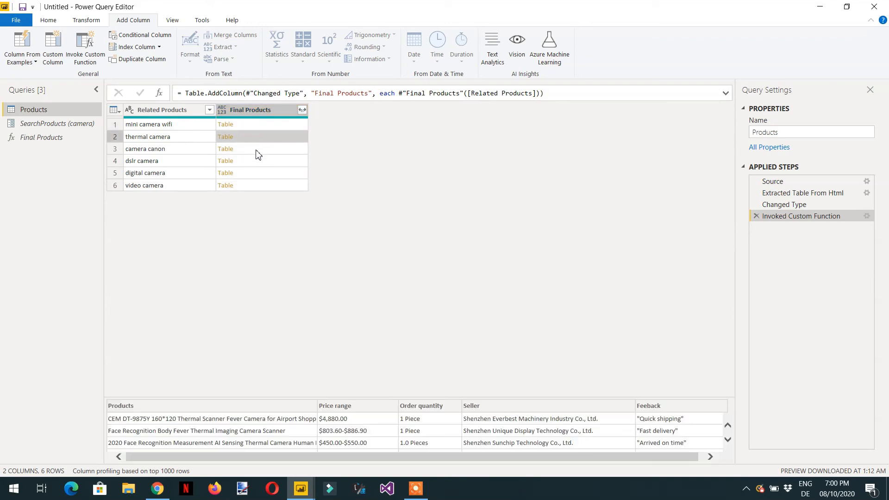
left_click(257, 153)
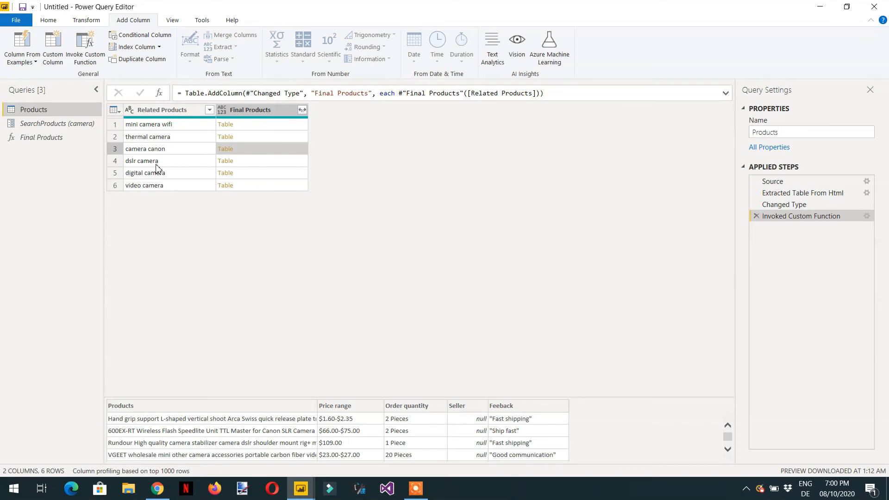
left_click(265, 166)
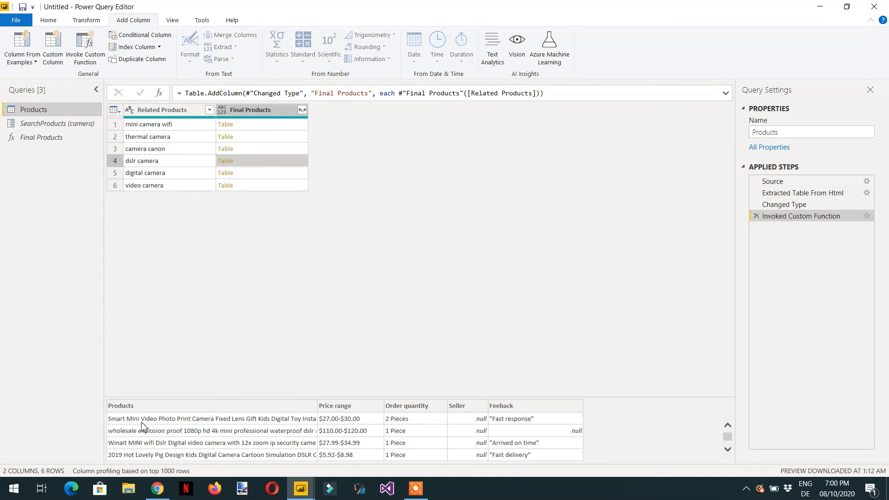
left_click(258, 178)
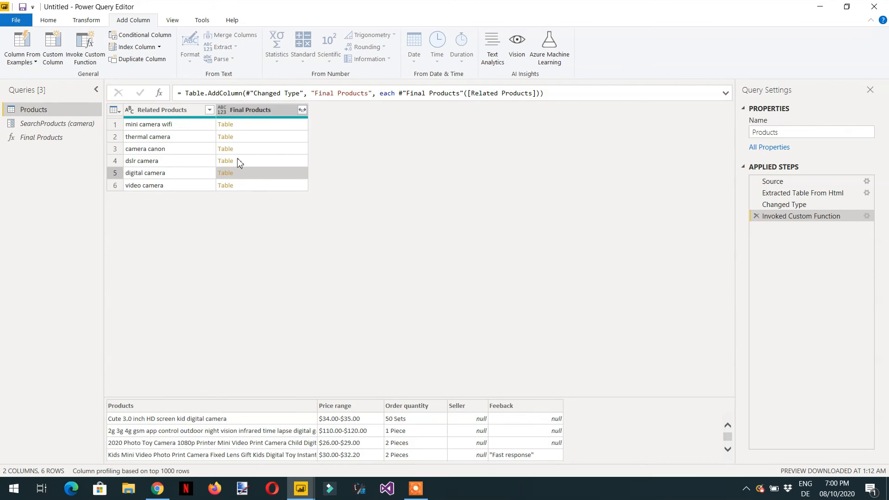
Step: Expand the Final Products column into Products, Price range, Order quantity, Seller and Feeback with the original column name as prefix
left_click(302, 110)
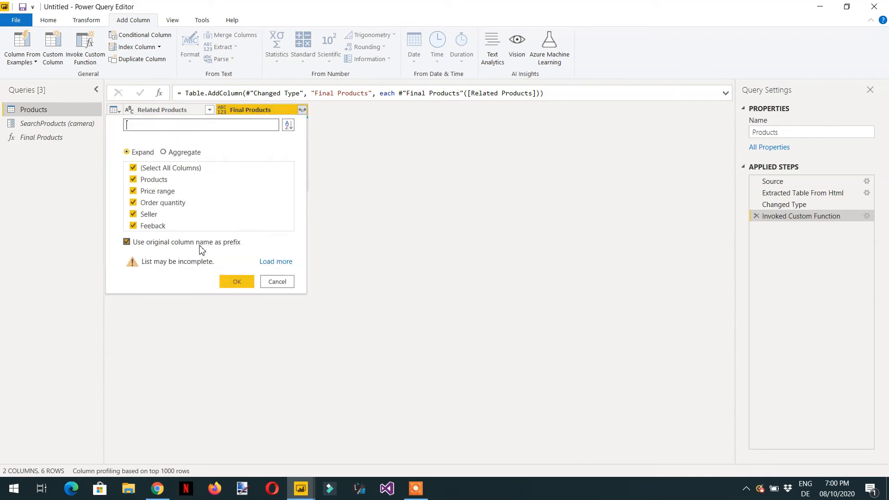
left_click(237, 284)
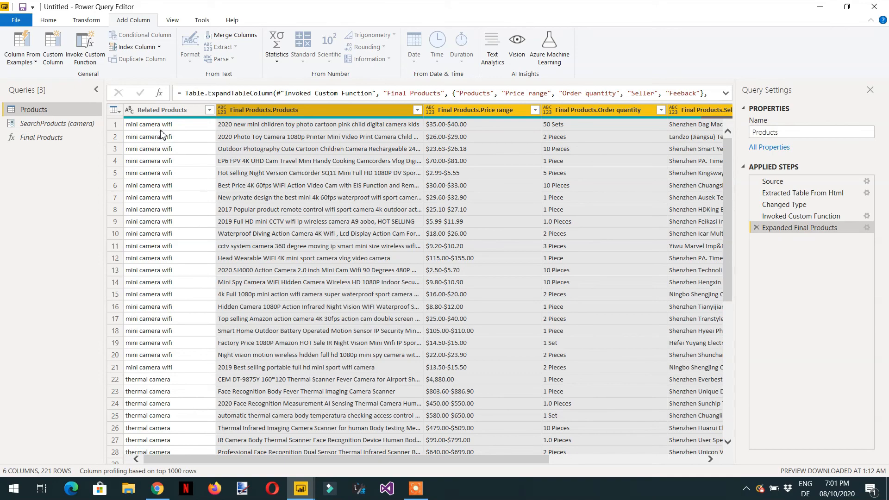
scroll(154, 292, "down", 1)
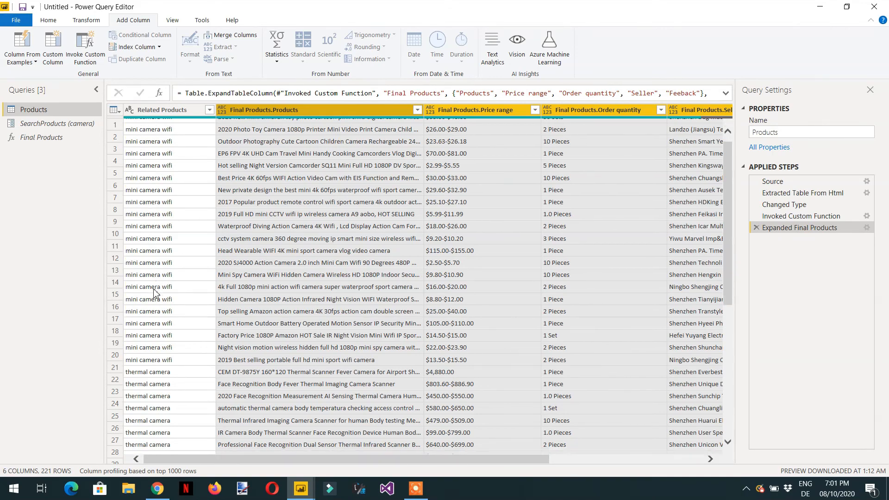
scroll(154, 291, "down", 7)
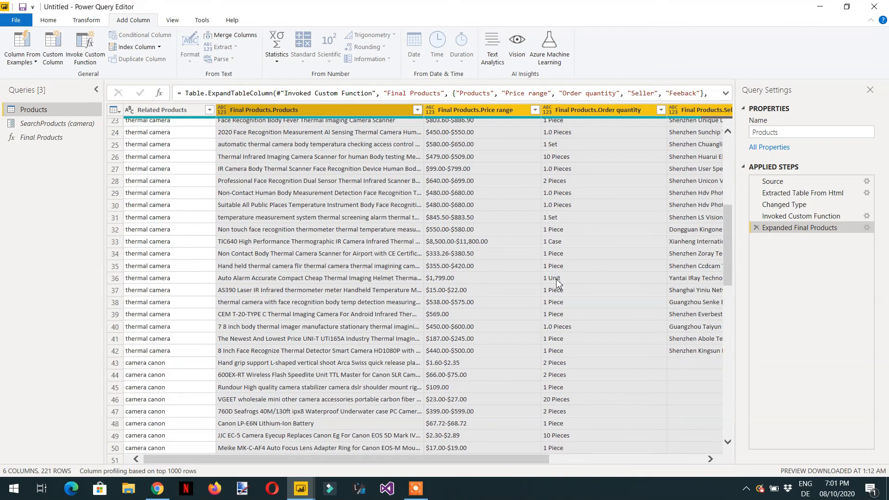
scroll(632, 277, "down", 2)
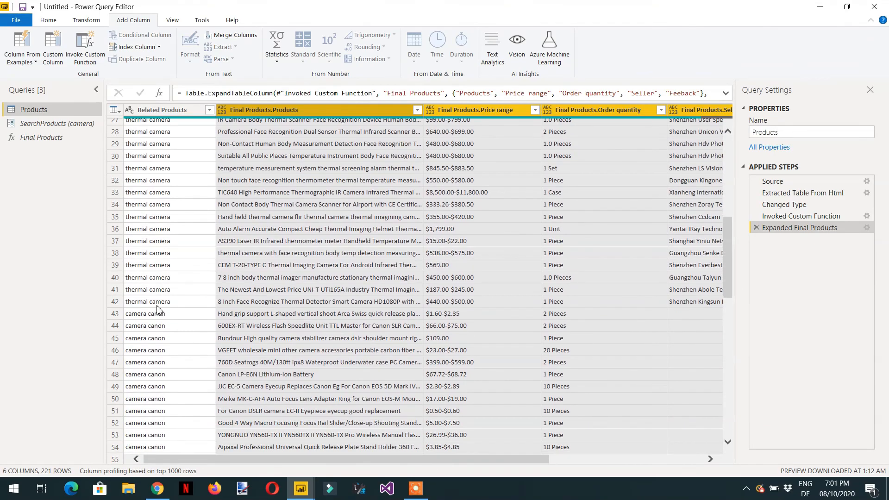
scroll(157, 310, "down", 14)
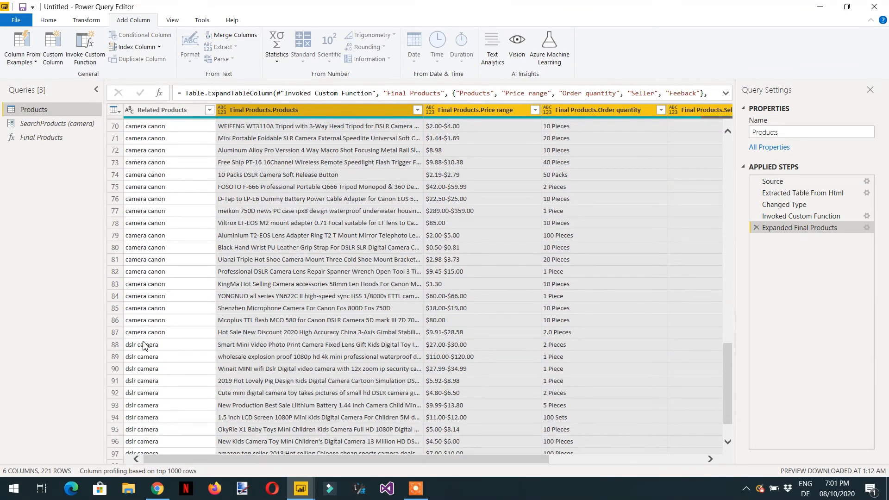
scroll(142, 352, "down", 14)
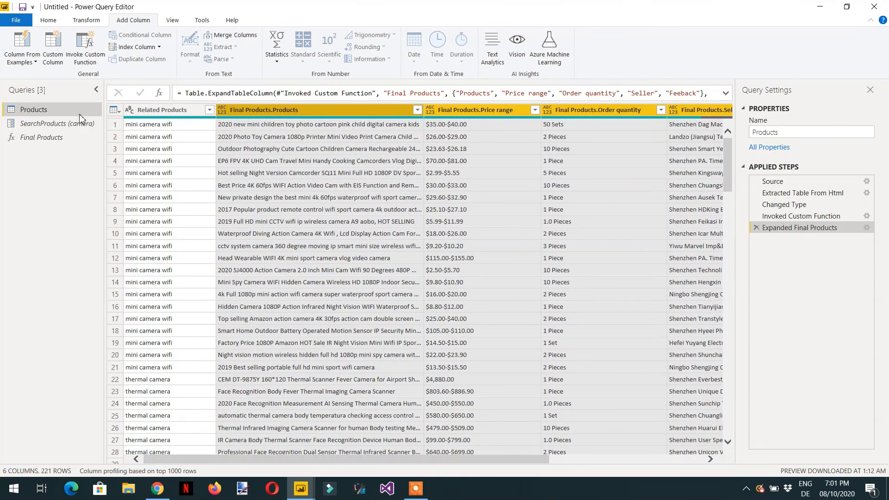
Step: Set the SearchProducts parameter's current value to clocks
left_click(53, 124)
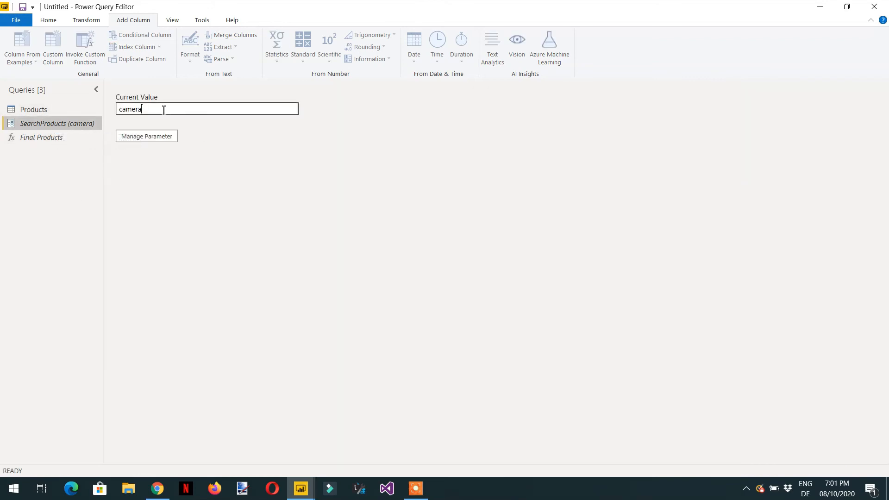
left_click_drag(169, 110, 78, 114)
key("BackSpace")
type("clock")
key("Return")
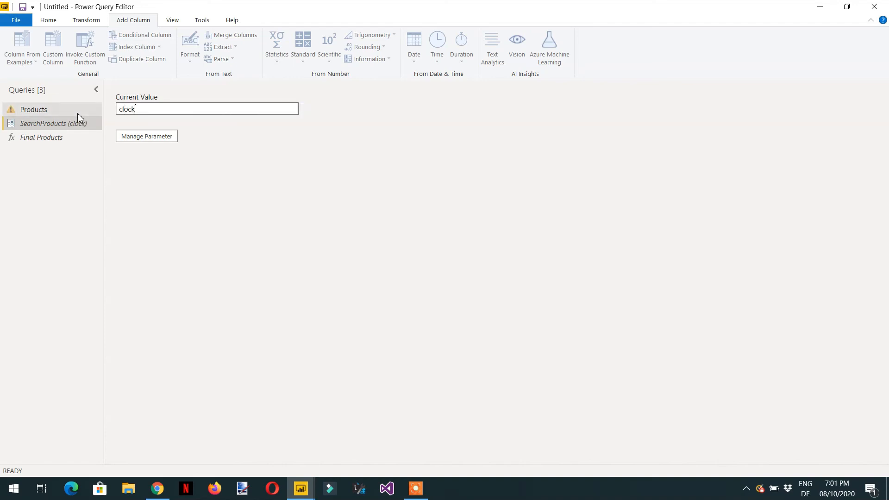
type("s")
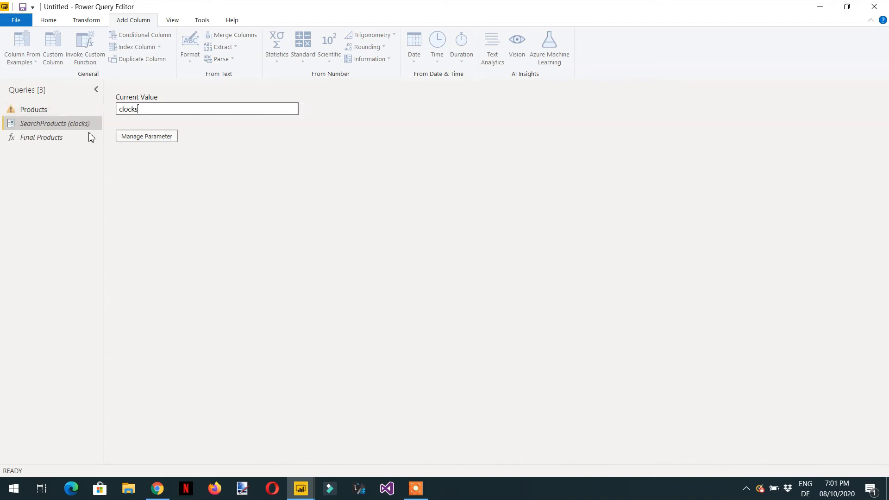
Step: Examine the Products query's related products, product names, price ranges and order quantities for the clocks search
left_click(51, 114)
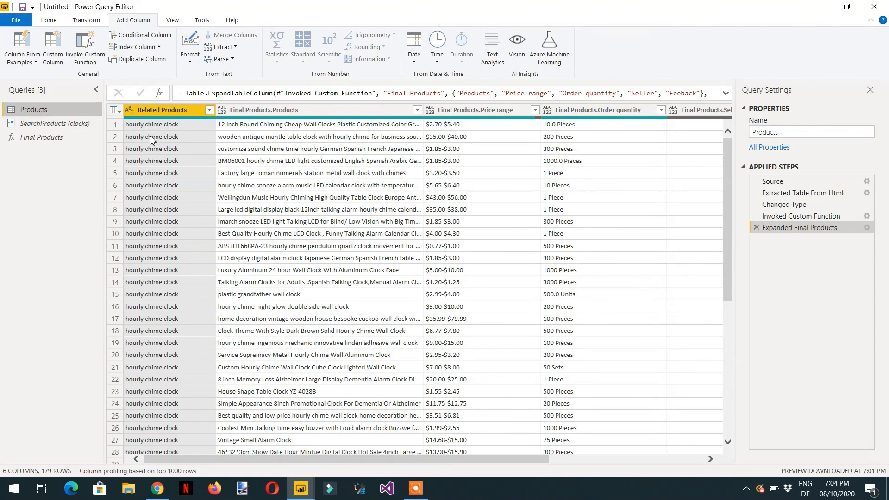
scroll(156, 135, "down", 7)
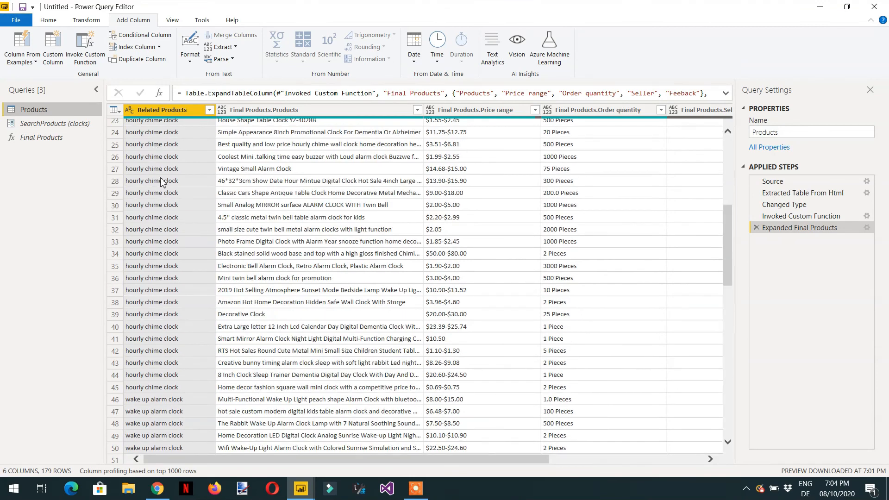
scroll(151, 186, "down", 7)
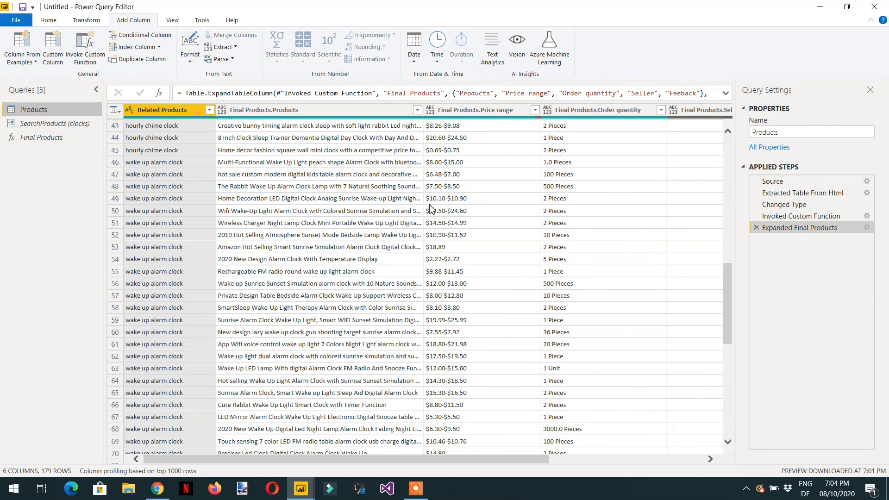
left_click_drag(453, 462, 412, 479)
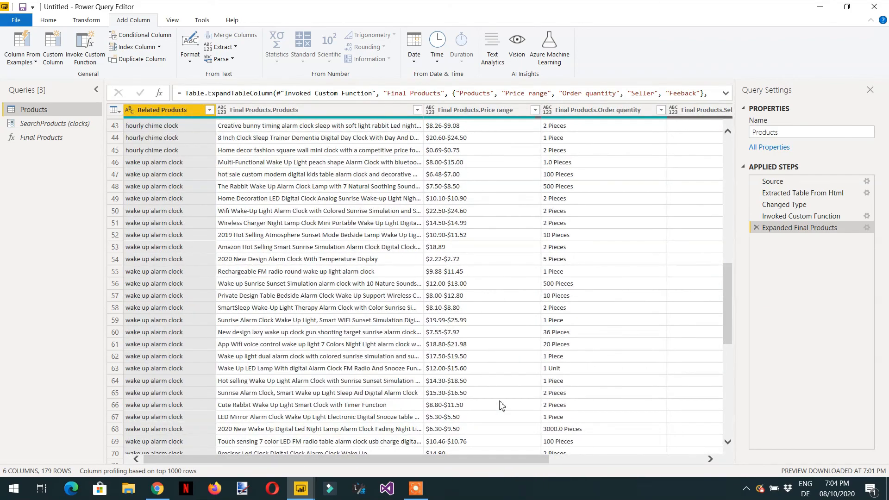
scroll(153, 345, "down", 6)
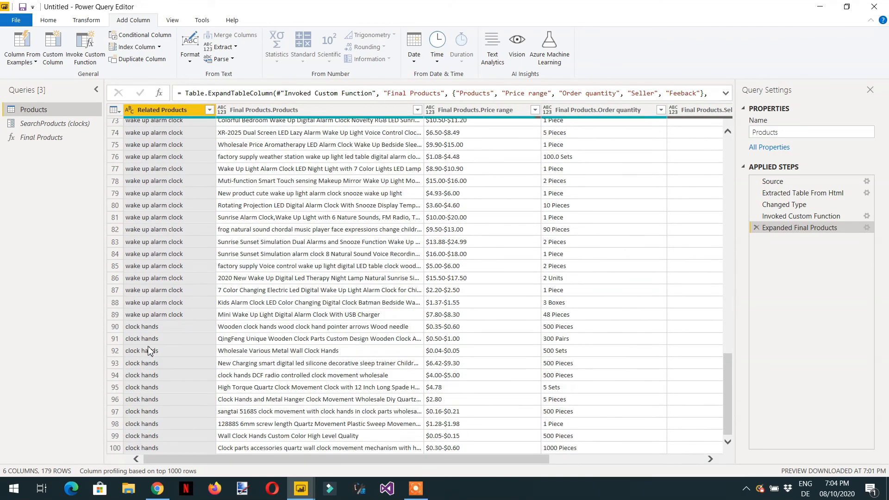
scroll(148, 352, "up", 2)
scroll(148, 352, "up", 15)
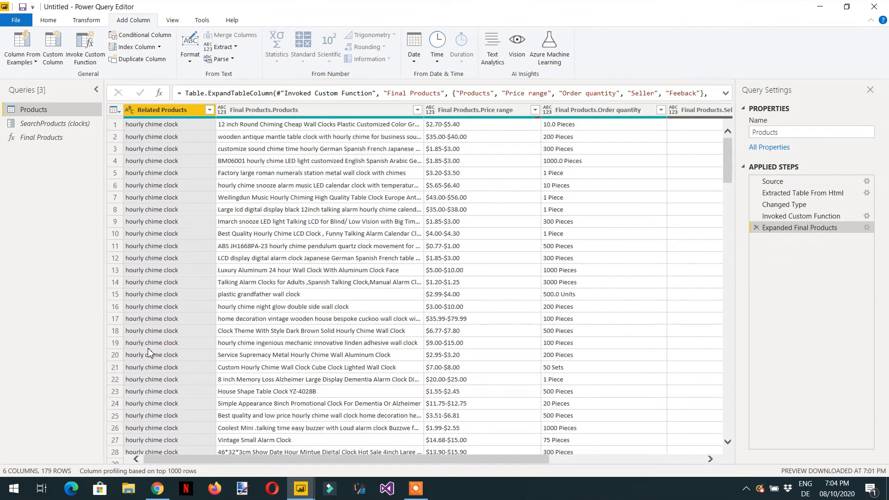